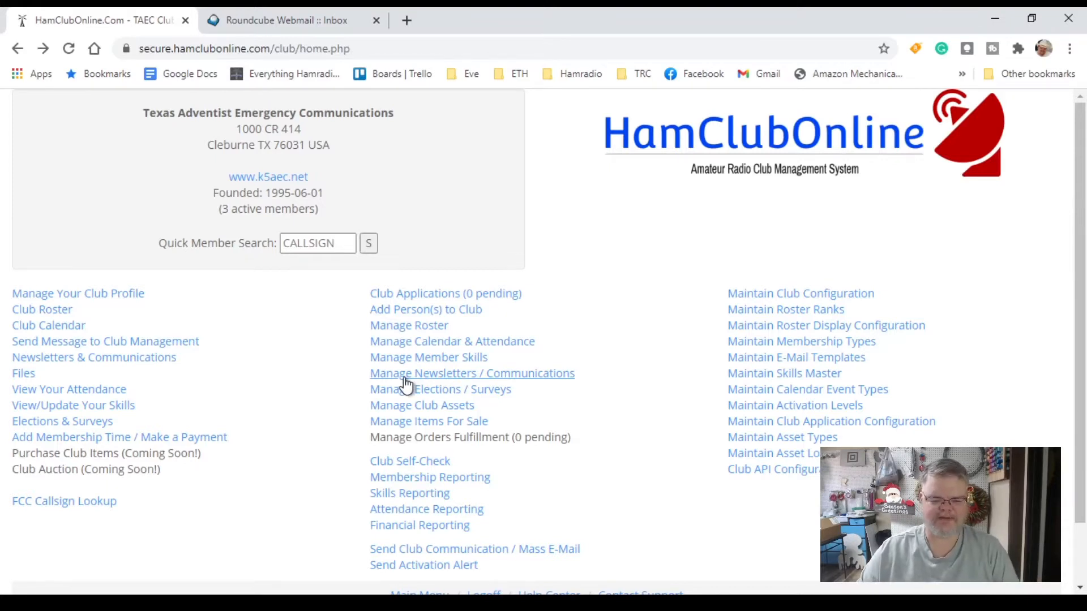
- Open the TAEC club's Manage Newsletters / Communications page from the club home page
left_click(405, 377)
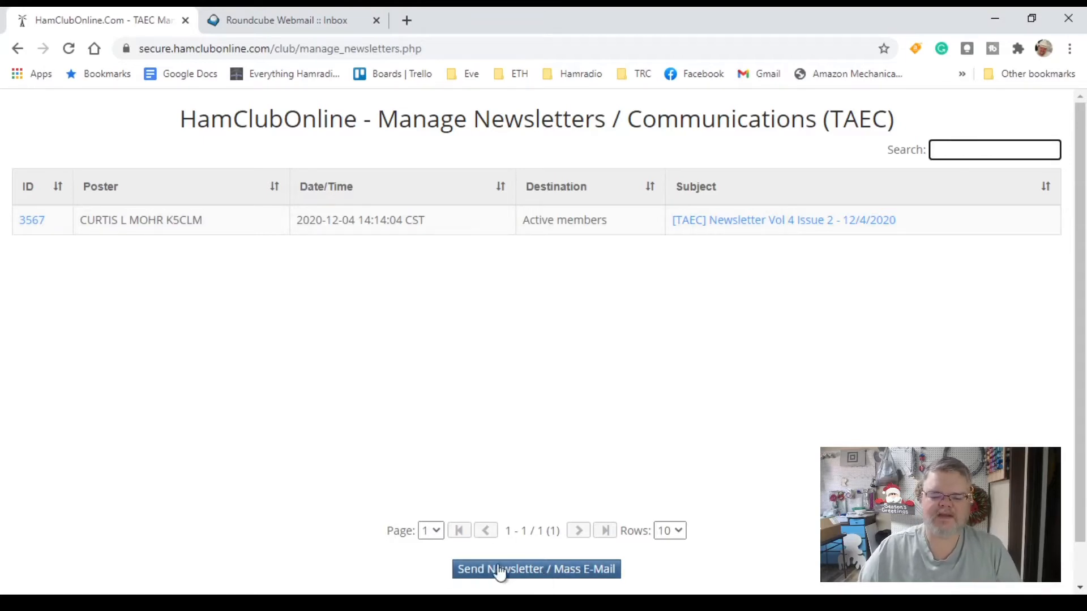
- Start a new Send Club Communication and bring up its To recipient-group list
left_click(534, 572)
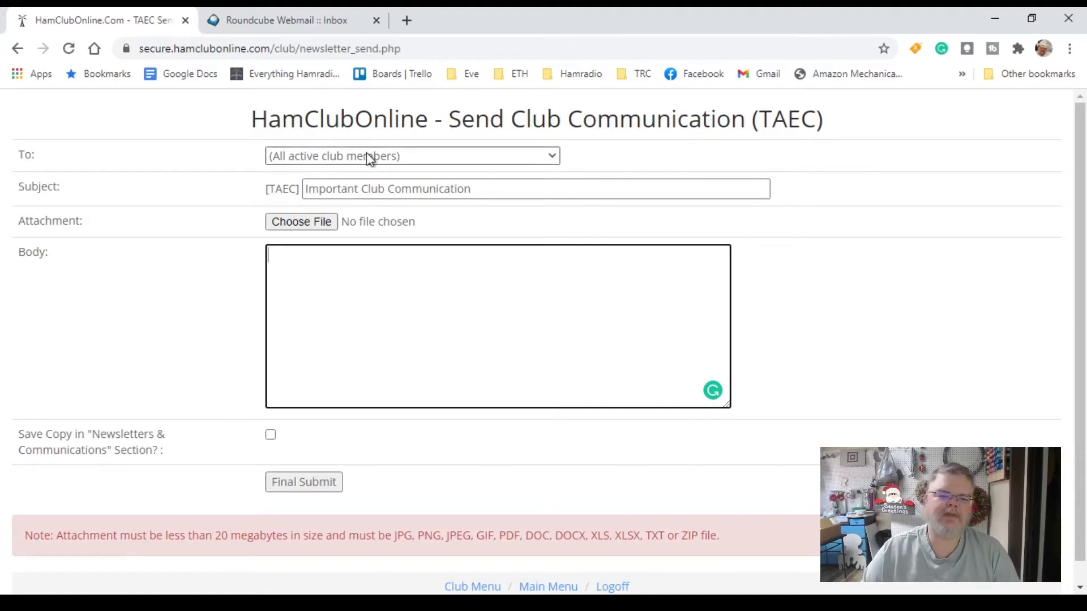
left_click(554, 162)
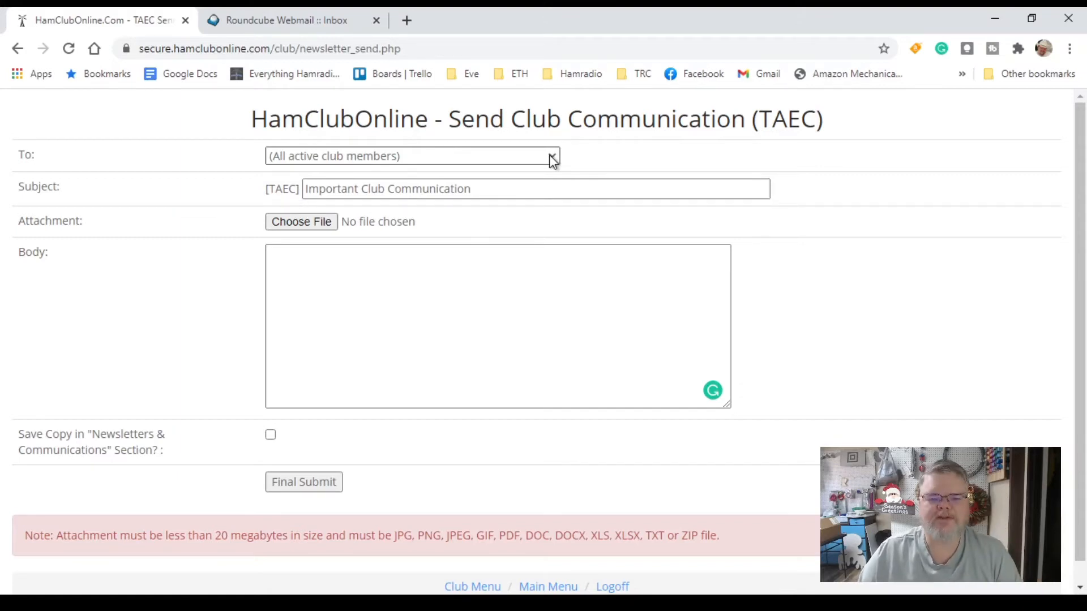
- Address the message to CPR skill members and replace the subject with 'CPR Class Coming Soon'
left_click(550, 156)
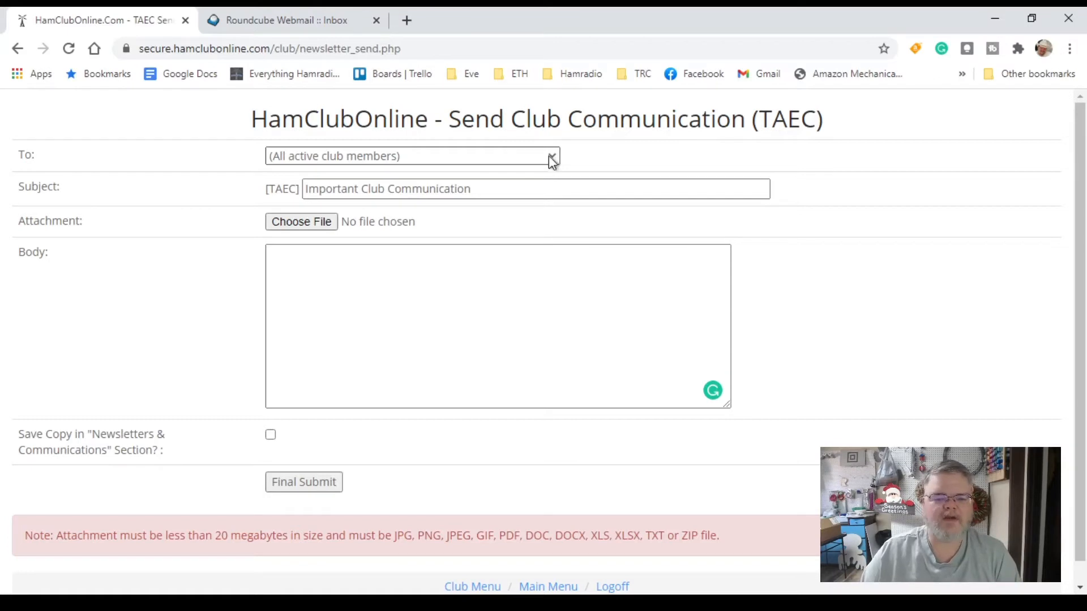
left_click(325, 224)
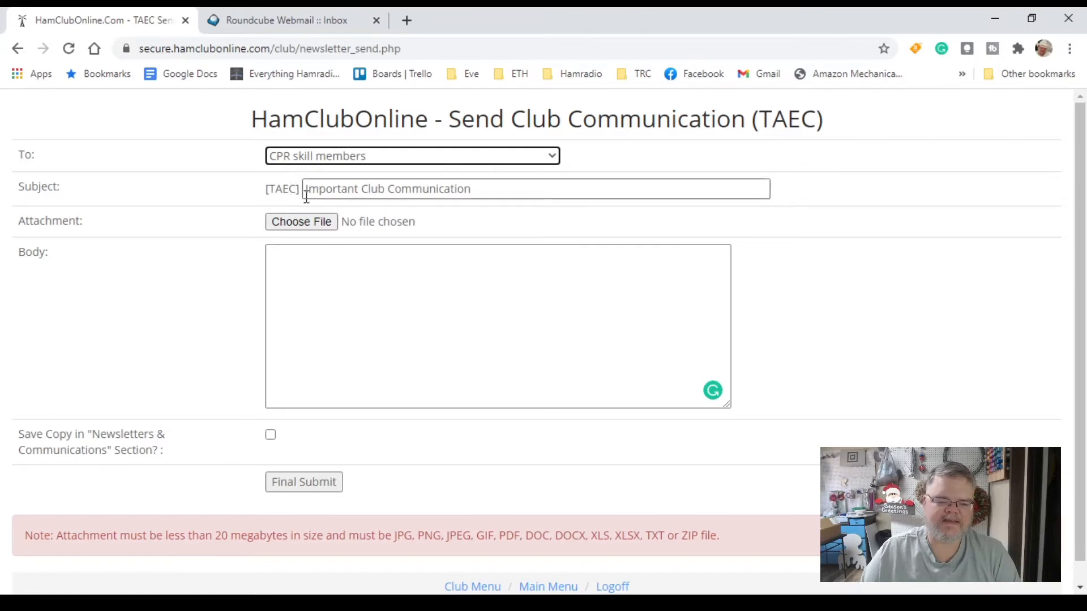
left_click_drag(486, 190, 296, 193)
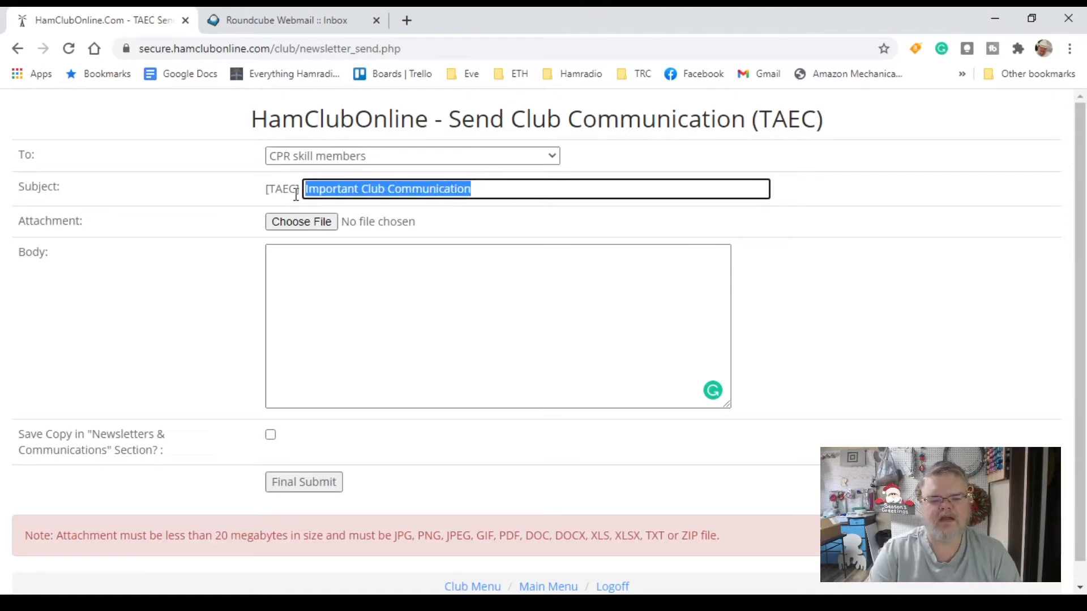
type("CPR Cla")
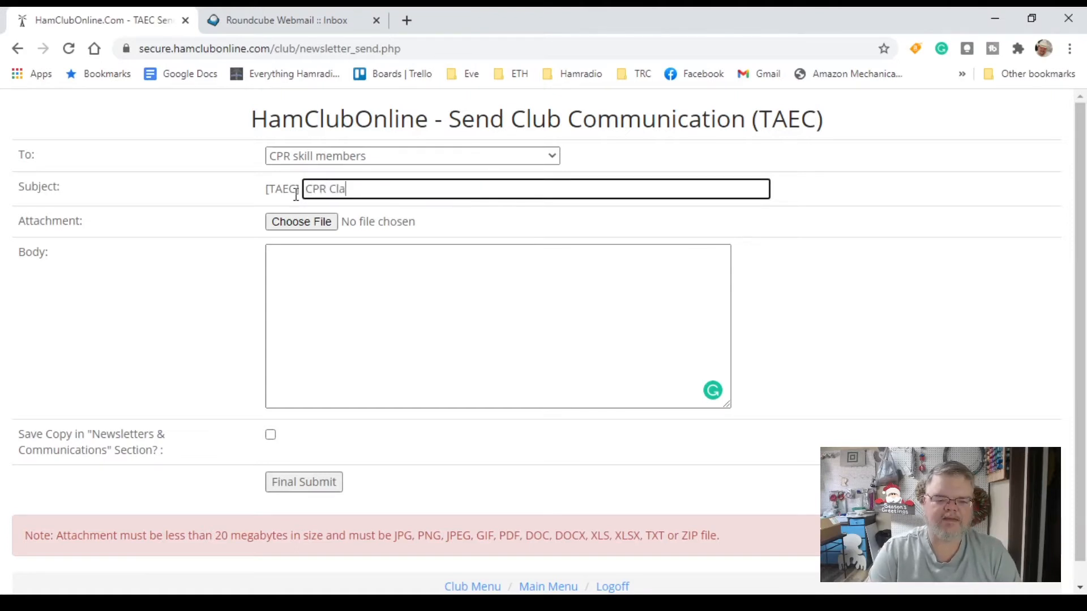
type("ss Coming Soon")
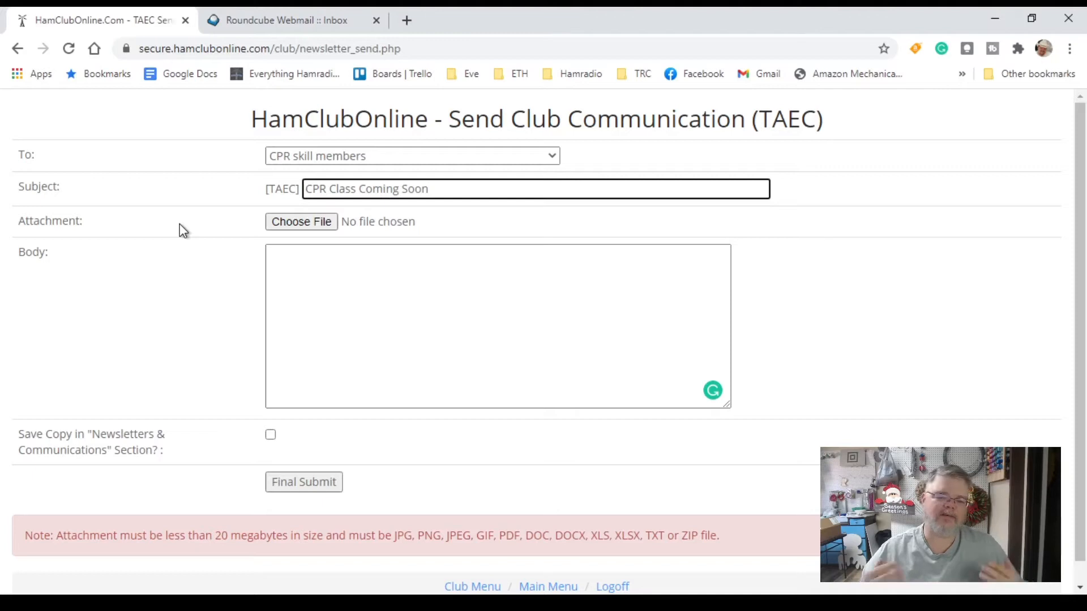
left_click(299, 224)
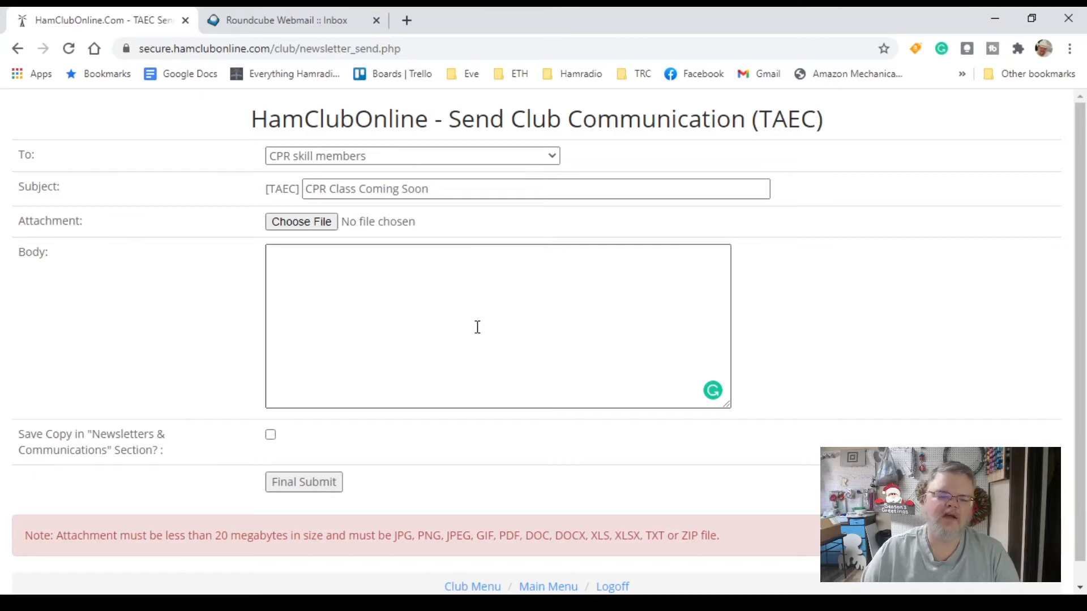
left_click(477, 327)
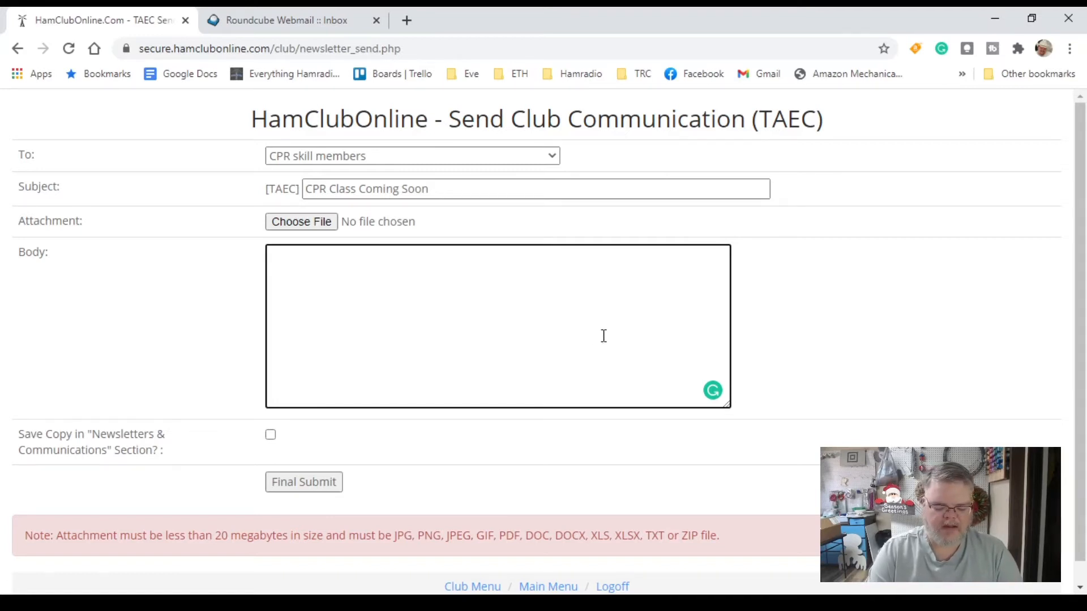
- Type the opening paragraph announcing a CPR recertification course on January 10, 2021, with e-mail registration
type("F")
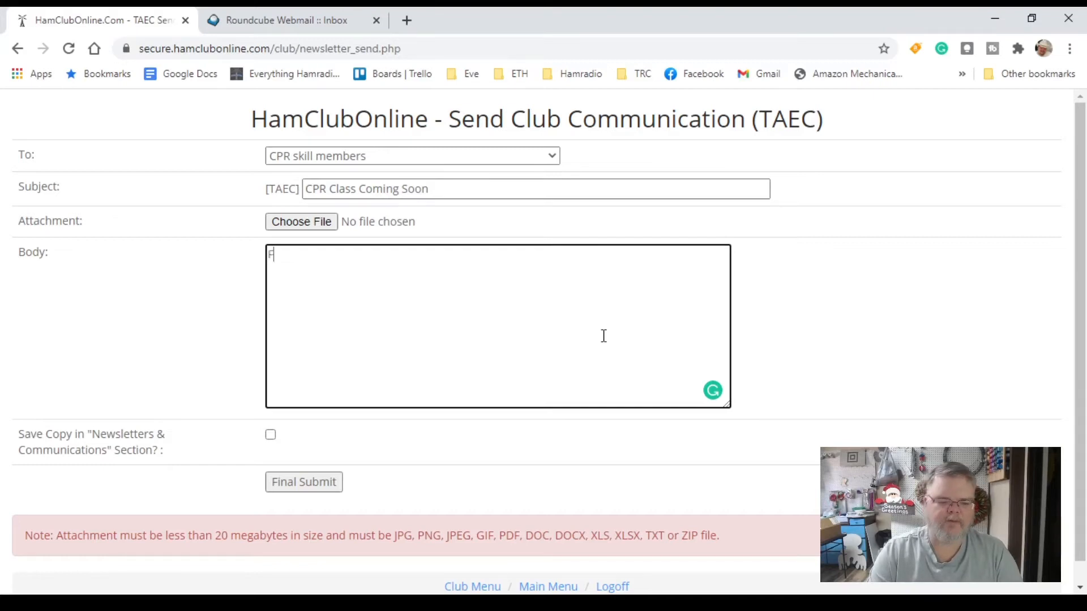
type("or those of you that need to")
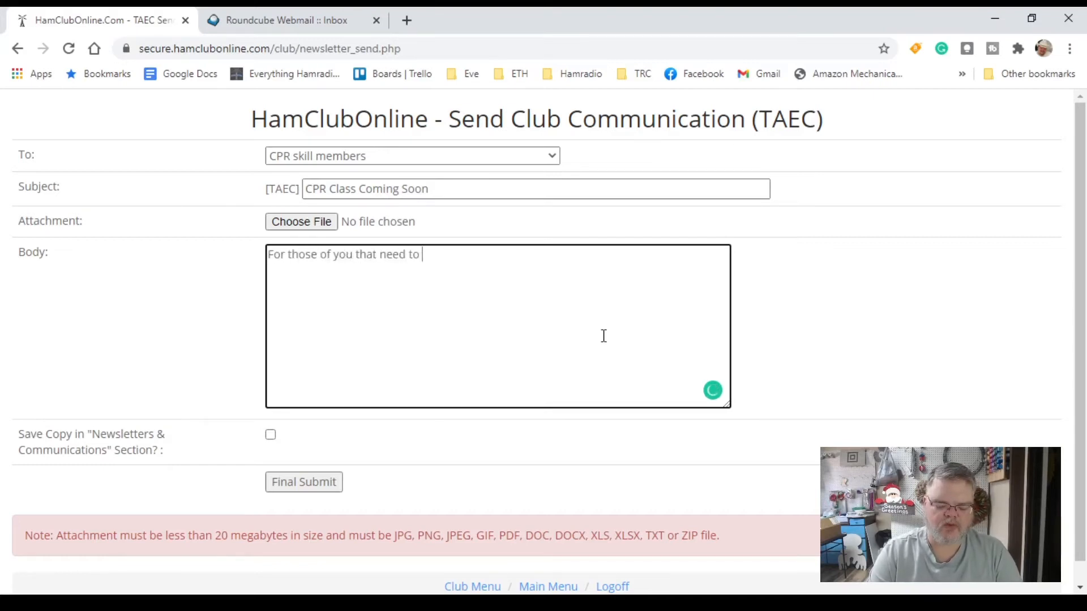
type(" recert")
type("ify")
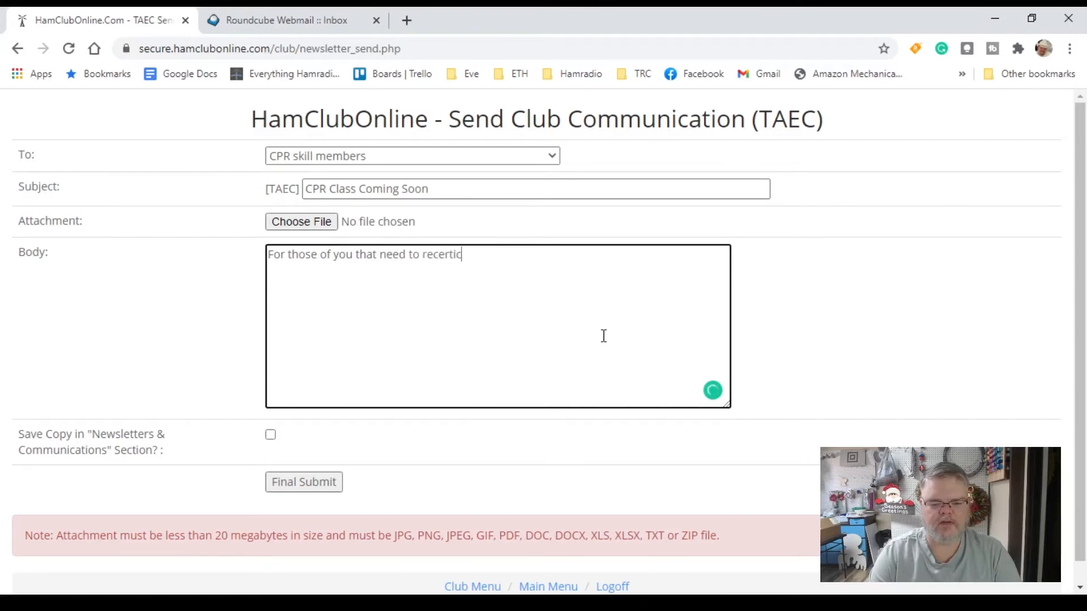
type(" in CPR, W")
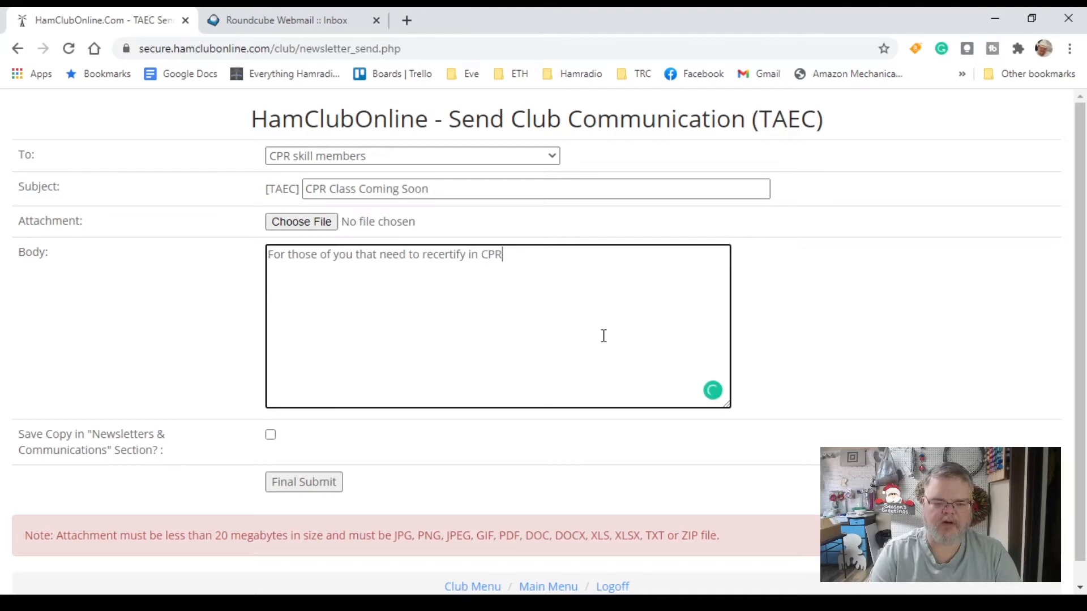
key("BackSpace")
key("BackSpace")
key("BackSpace")
type(", ")
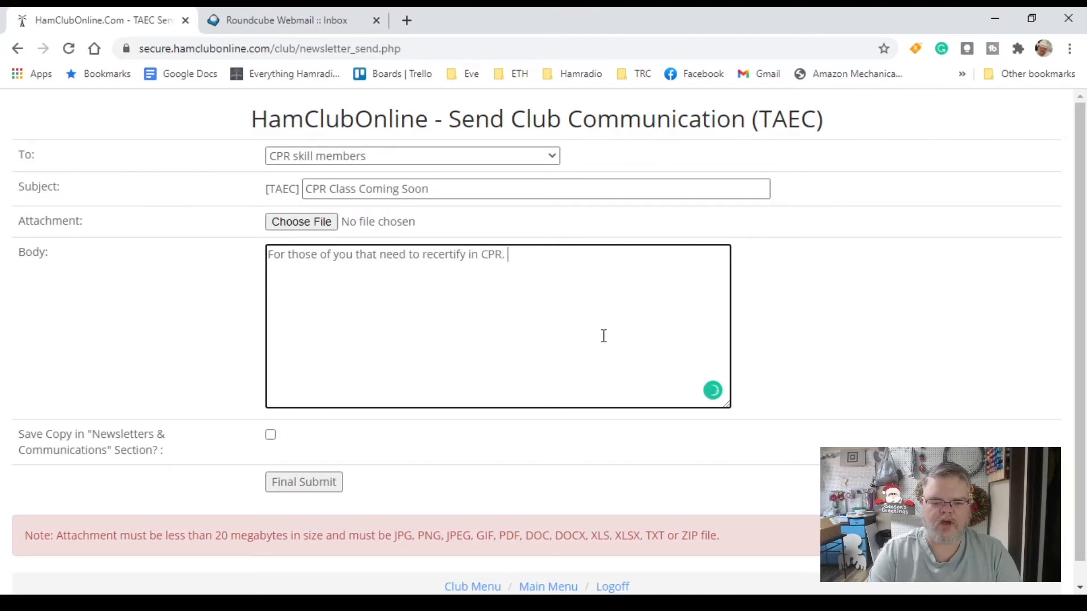
type("we will be o")
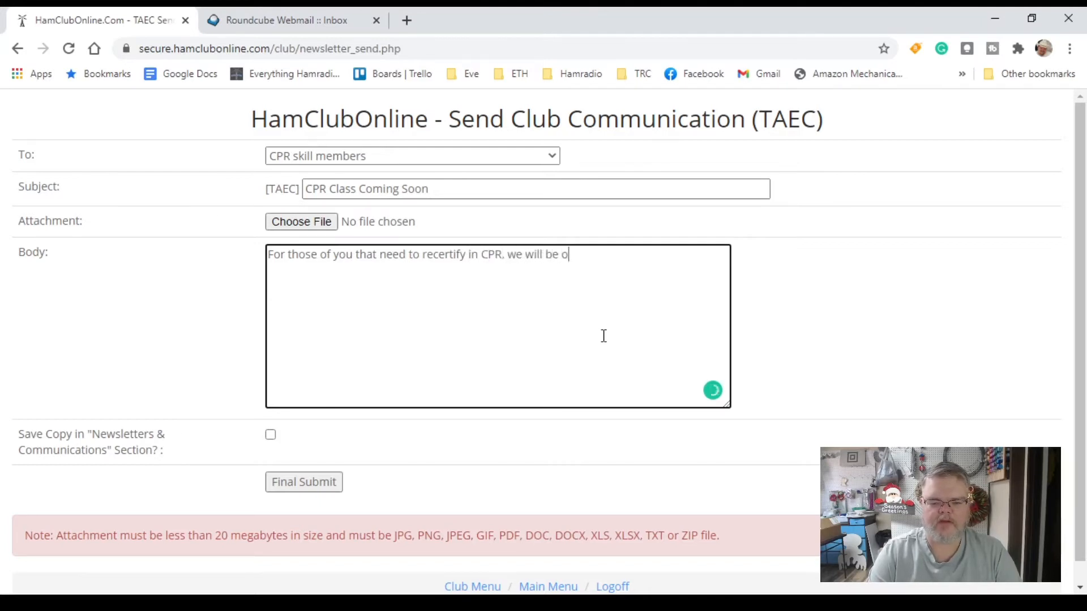
type("ffering a CPR cou")
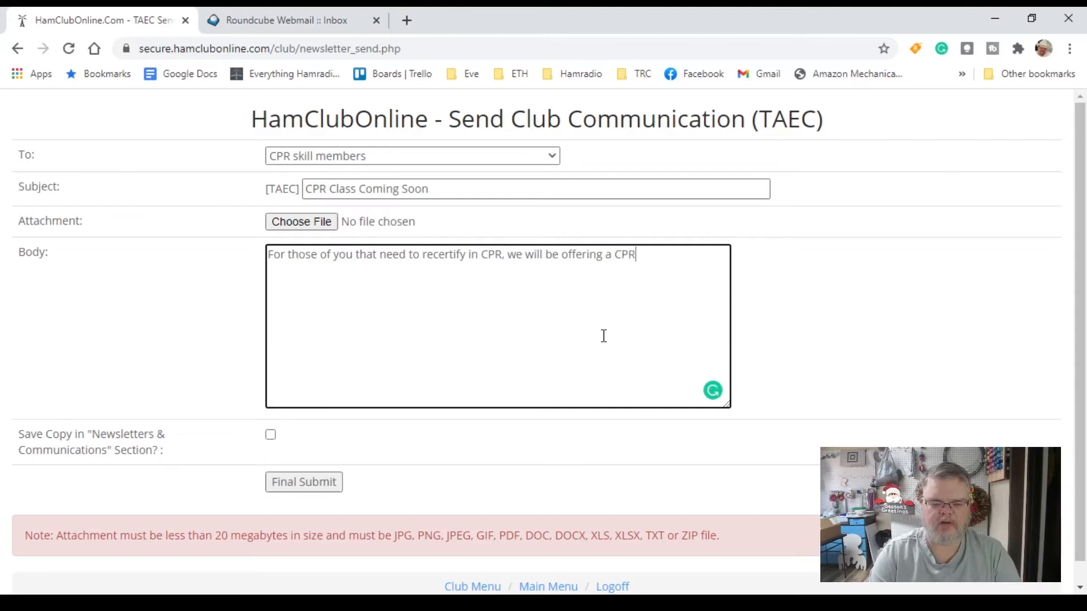
type("e on")
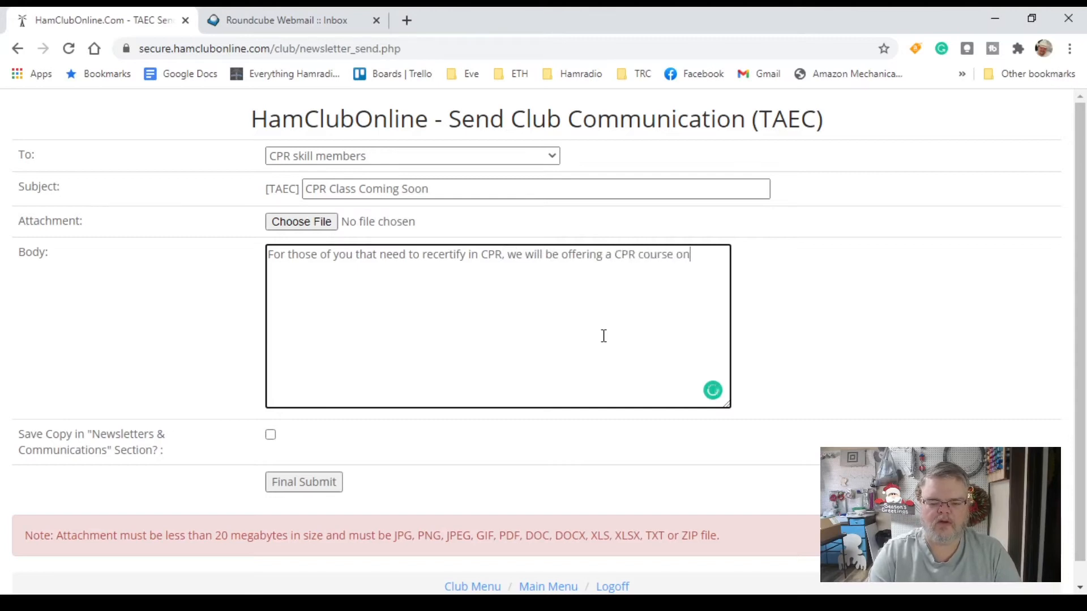
type(" January ")
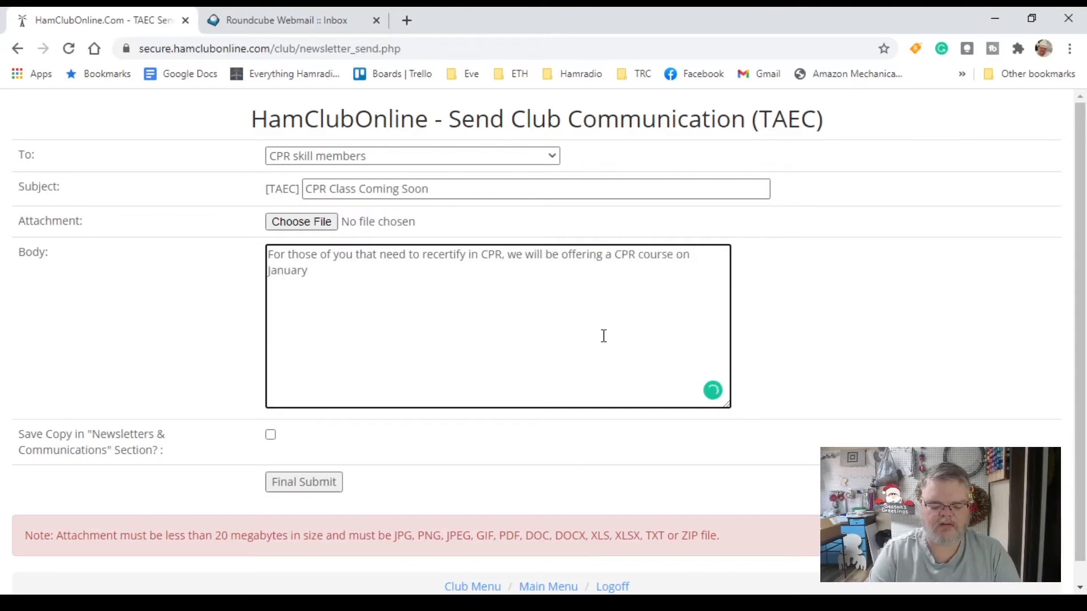
type("10, 2021")
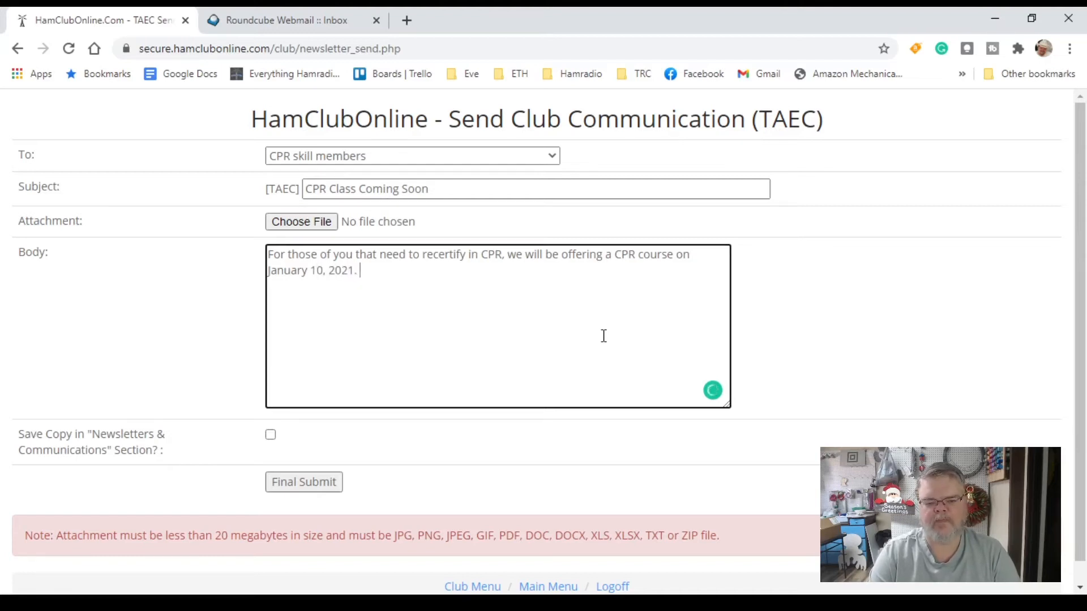
type(". Please")
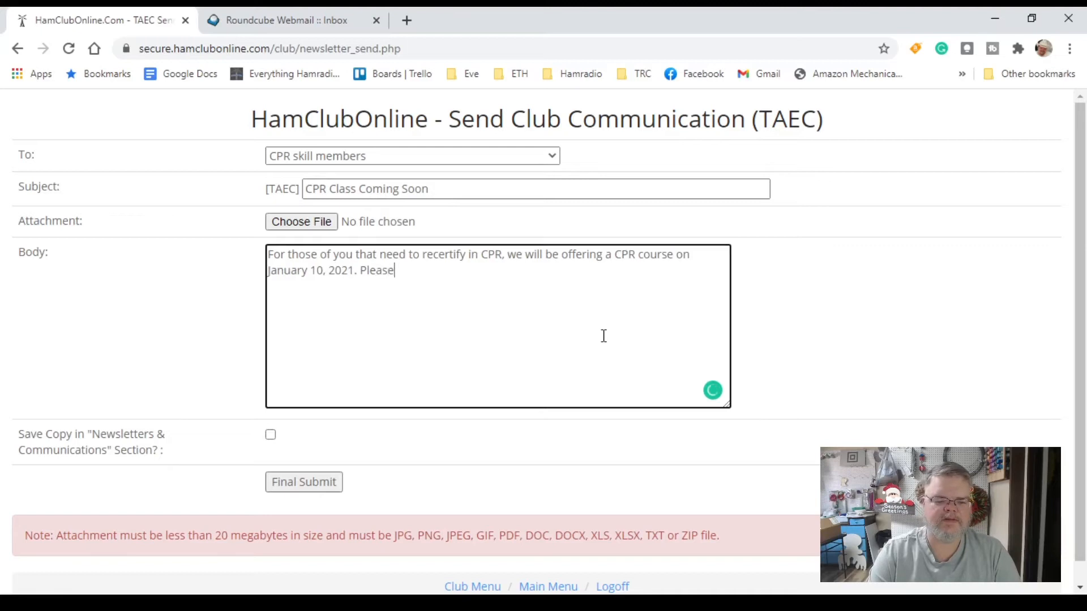
type(" send an ")
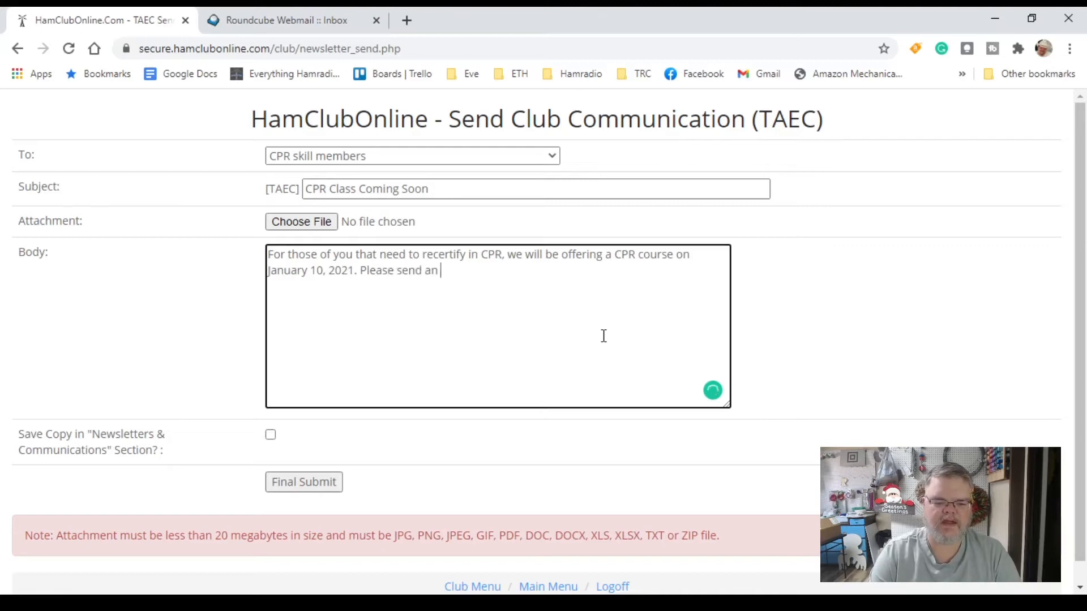
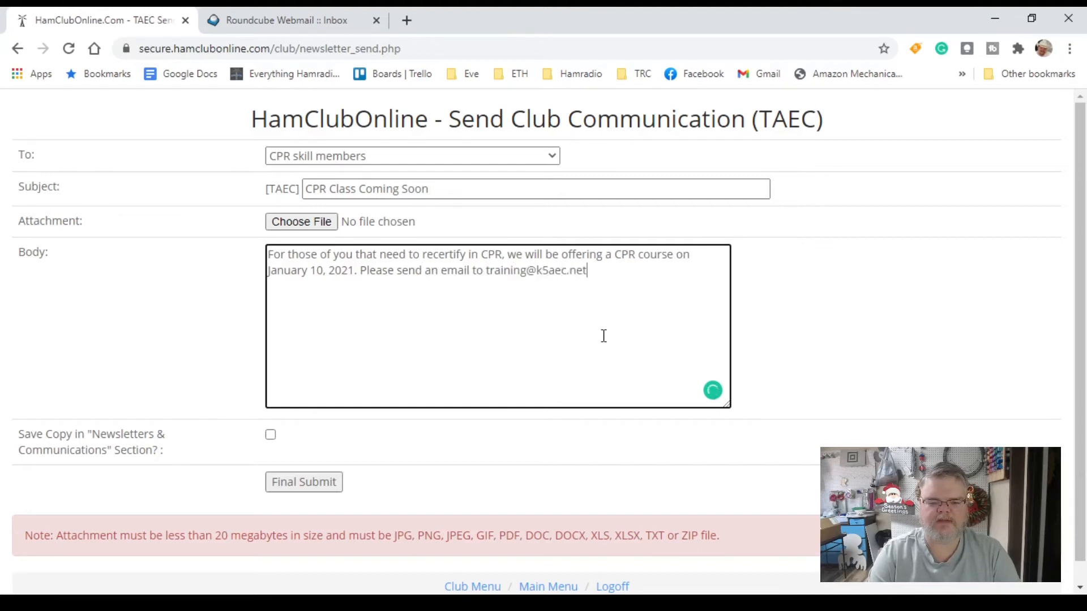
type(" to re")
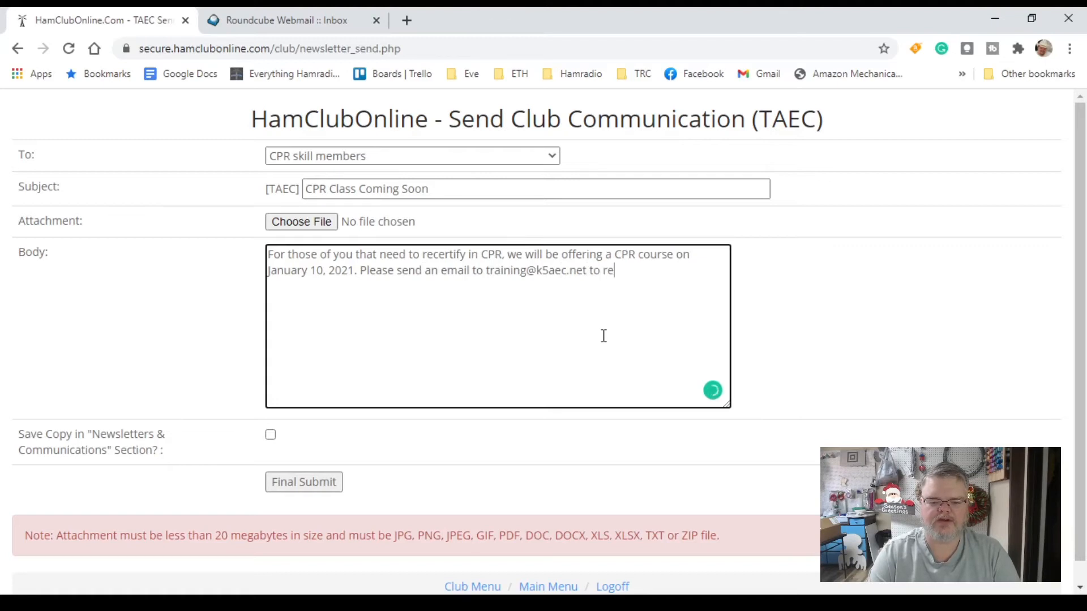
type("gister for the")
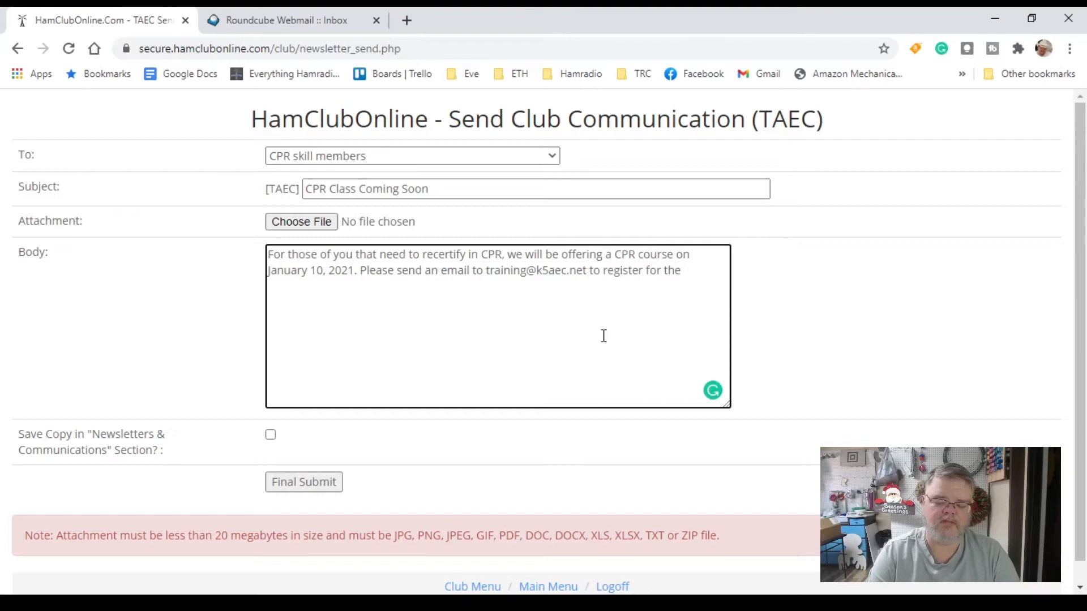
type(" class")
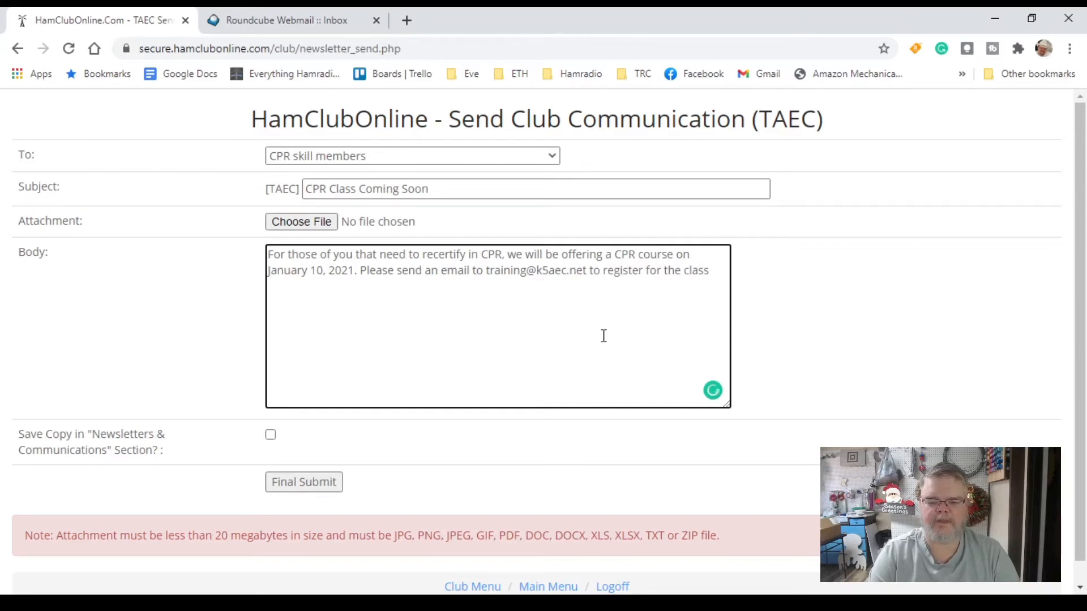
type(" so we")
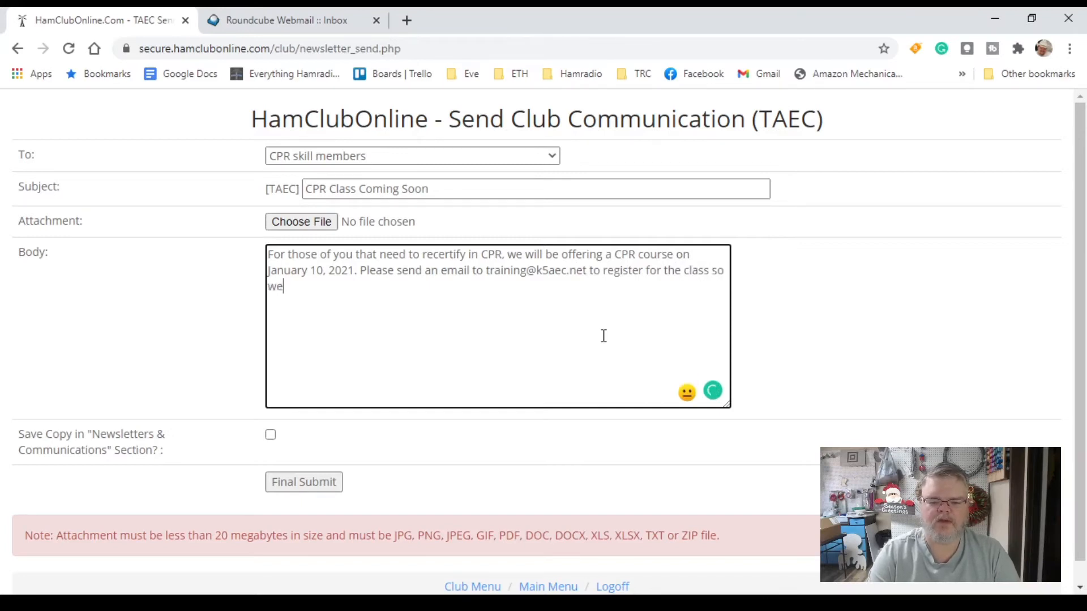
type(" will know how ")
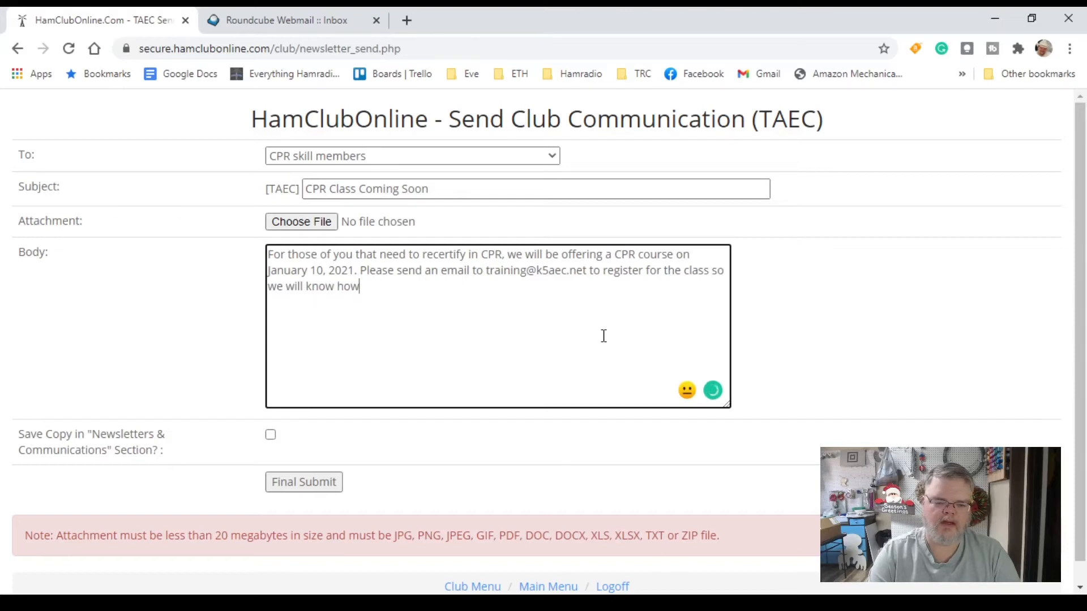
type("many to ma")
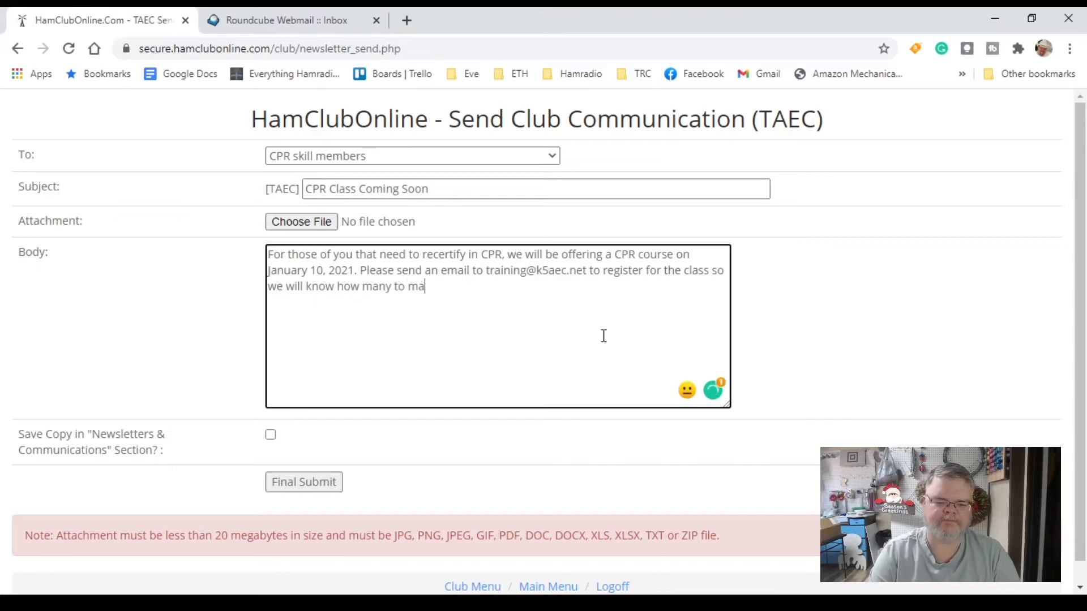
type("ny pl")
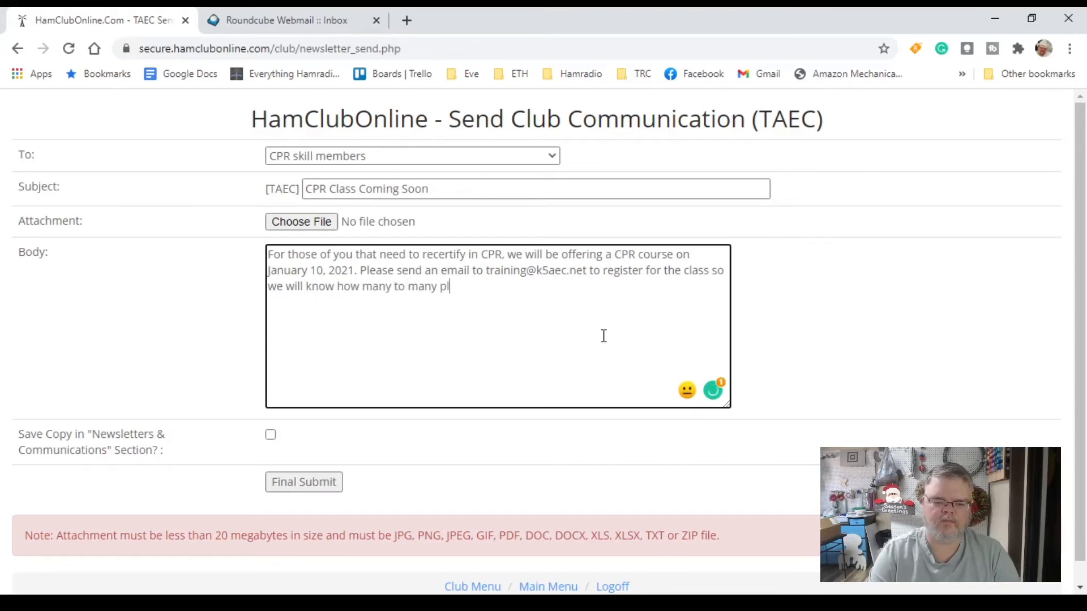
type("an on having.")
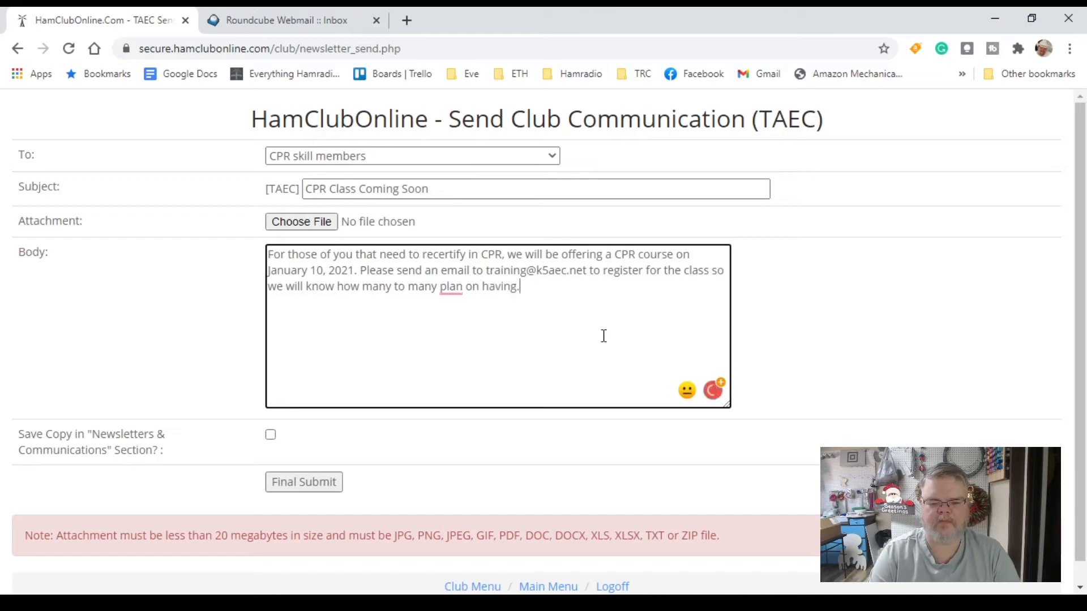
- Add a second paragraph asking members to refer anyone else needing the class to the training contact
key("Return")
key("Return")
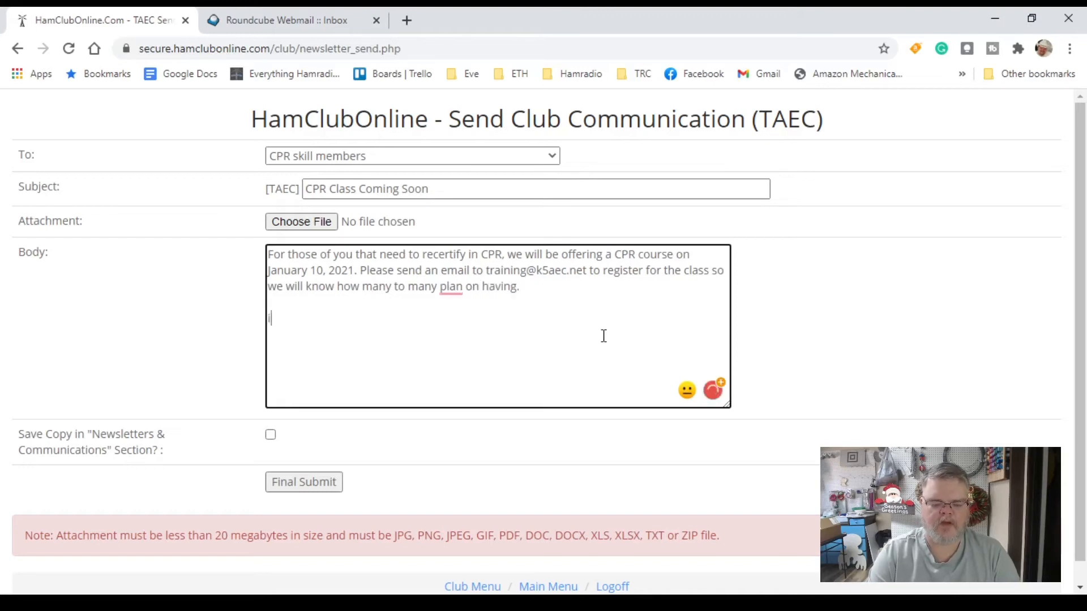
type("If you know ")
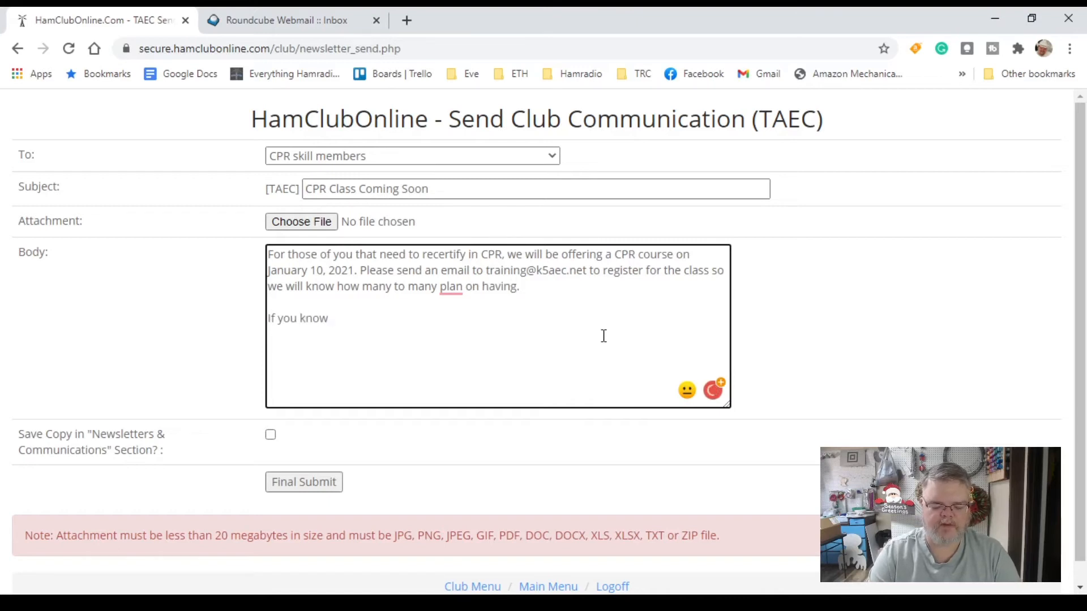
type("of somethin")
key("BackSpace")
key("BackSpace")
key("BackSpace")
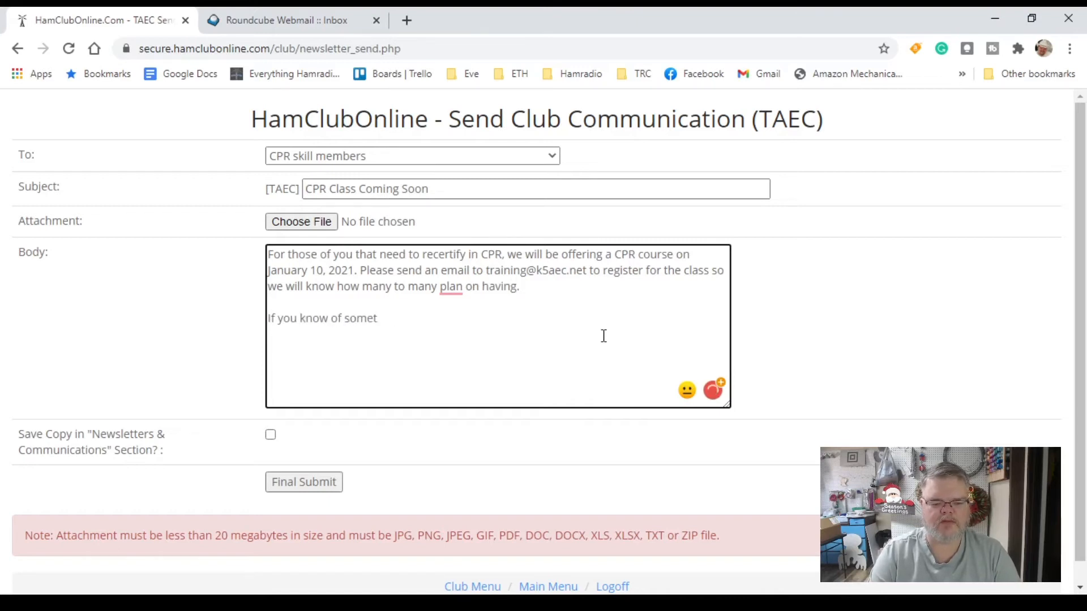
key("BackSpace")
type("one else who needs to tak")
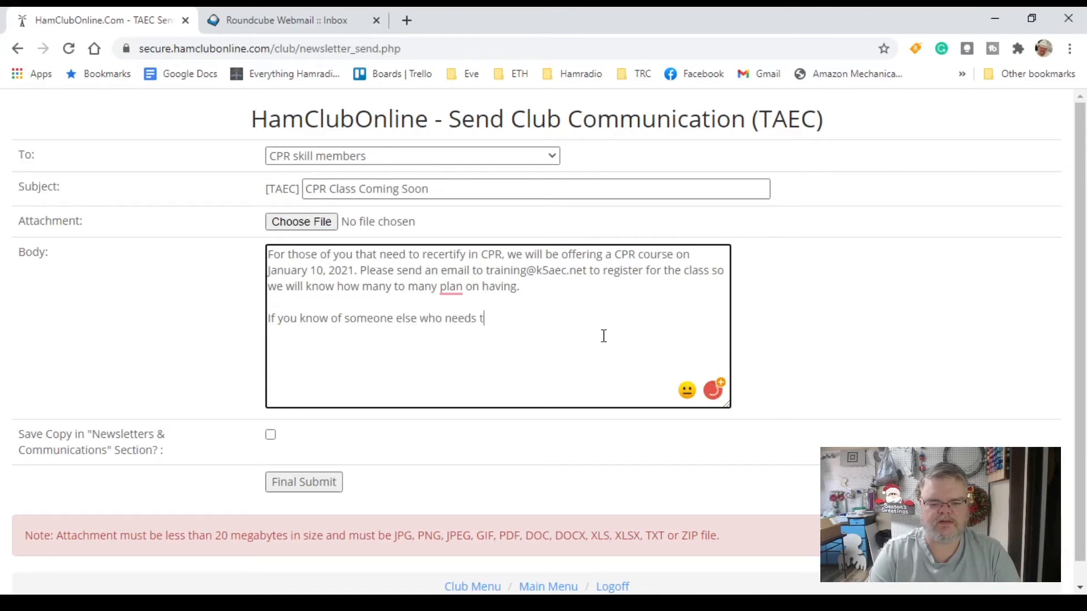
type("e ")
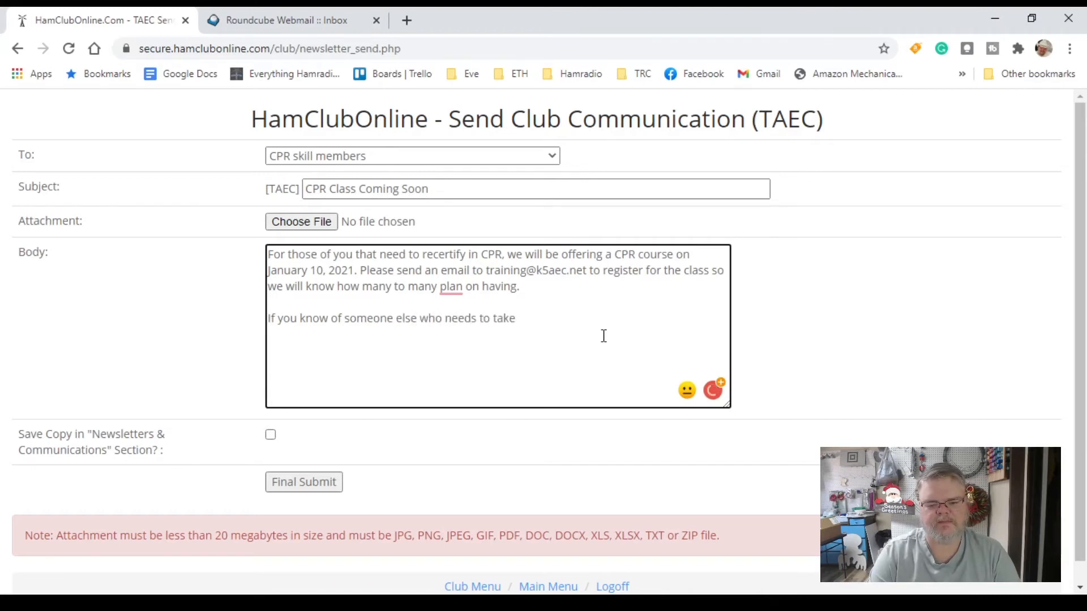
type("this class,")
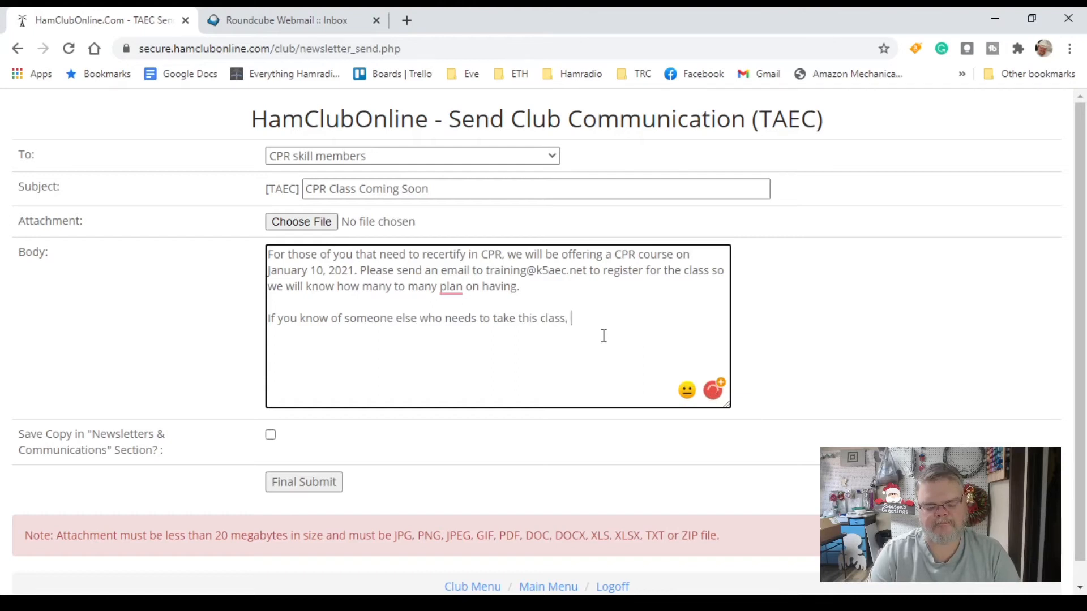
type(" have t")
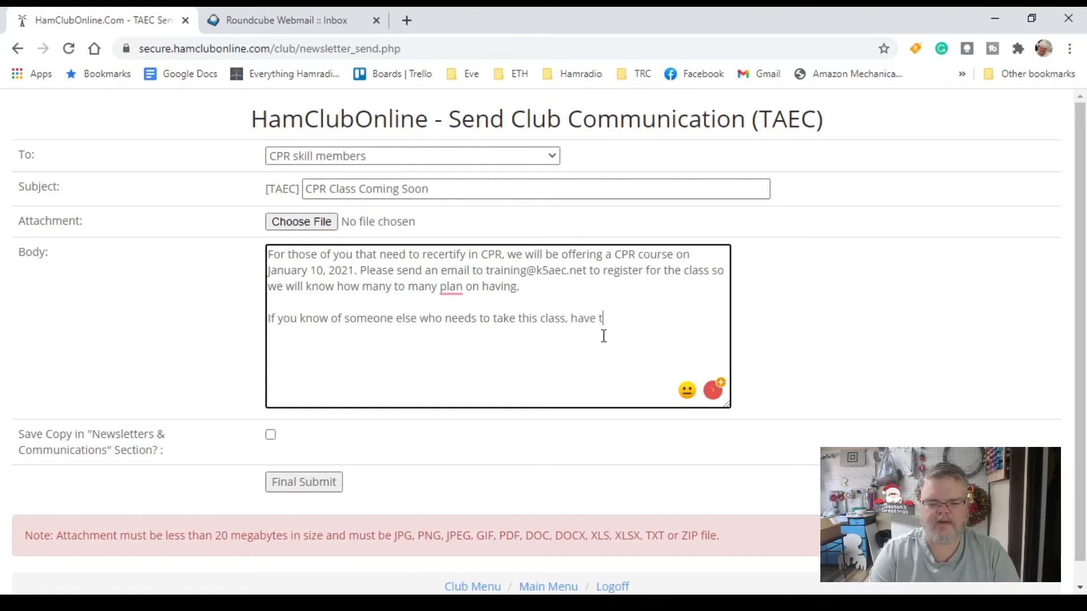
type("hem get in contact ")
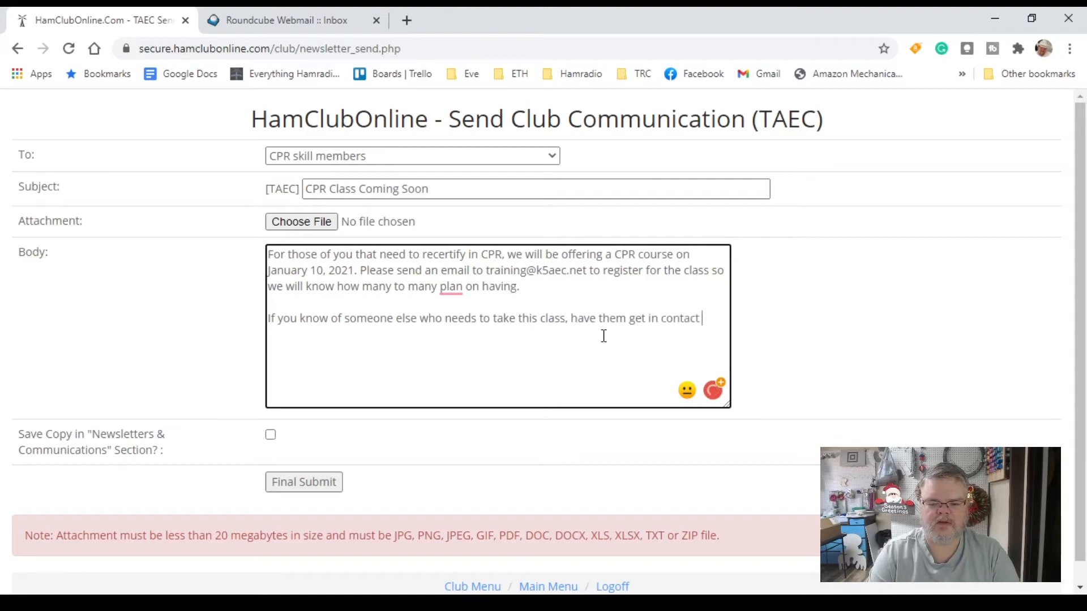
type("with our tr")
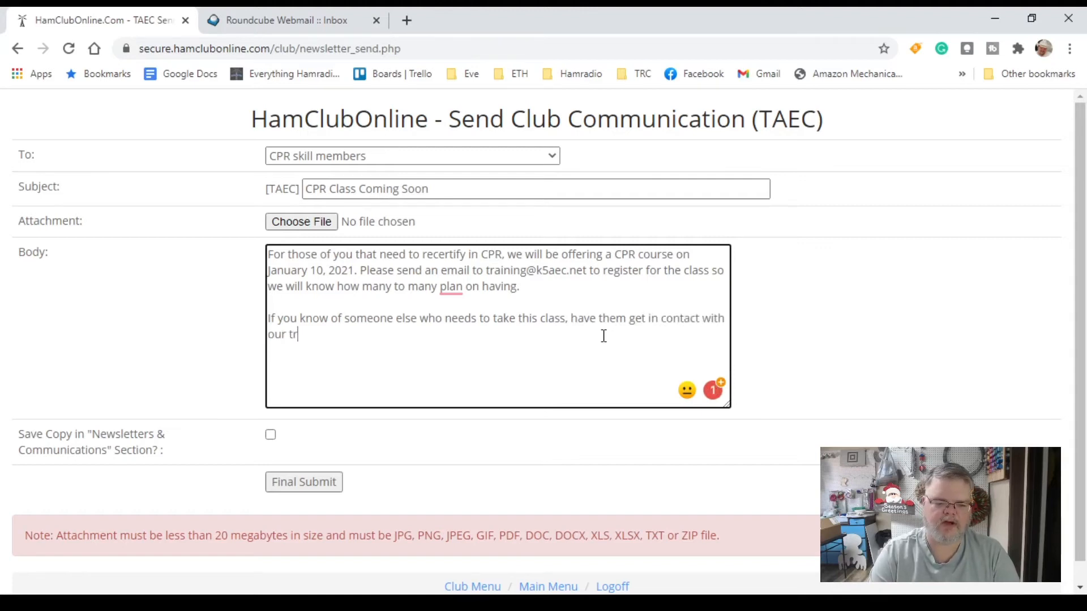
type("aining at the")
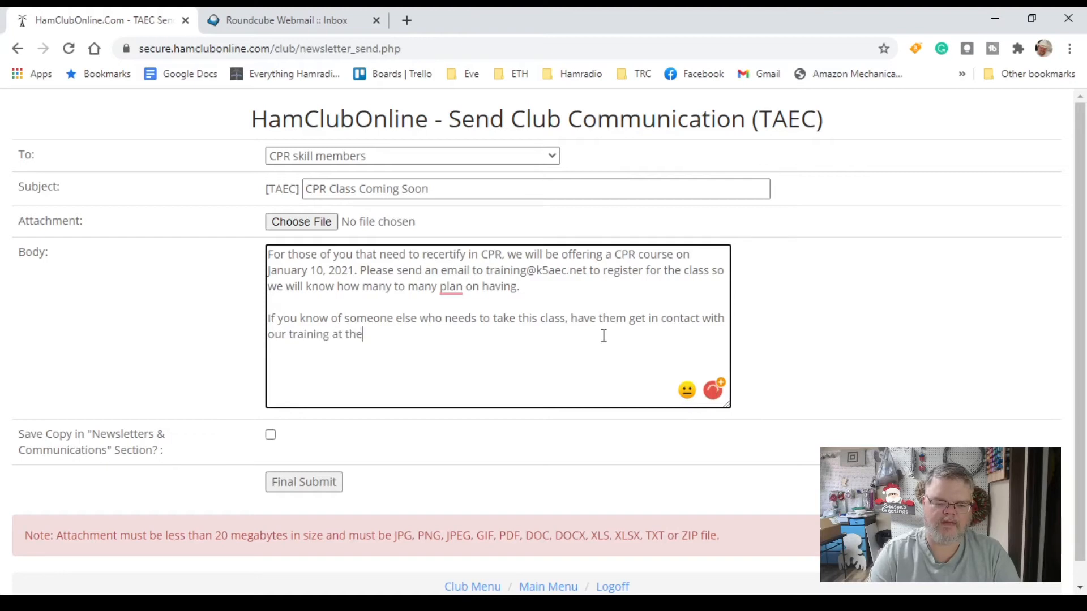
type(" above email ")
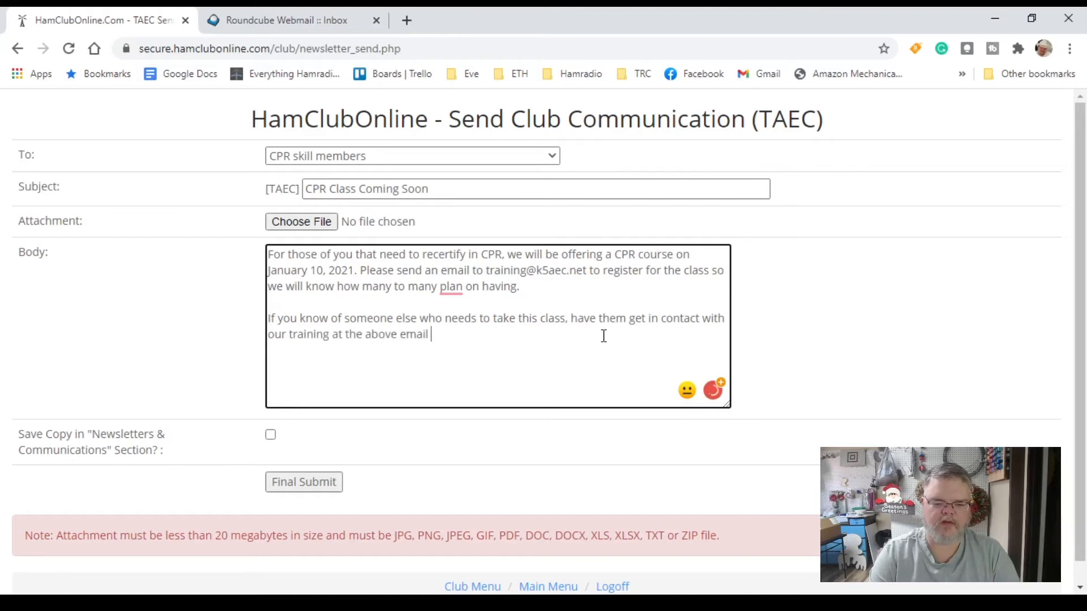
type("address")
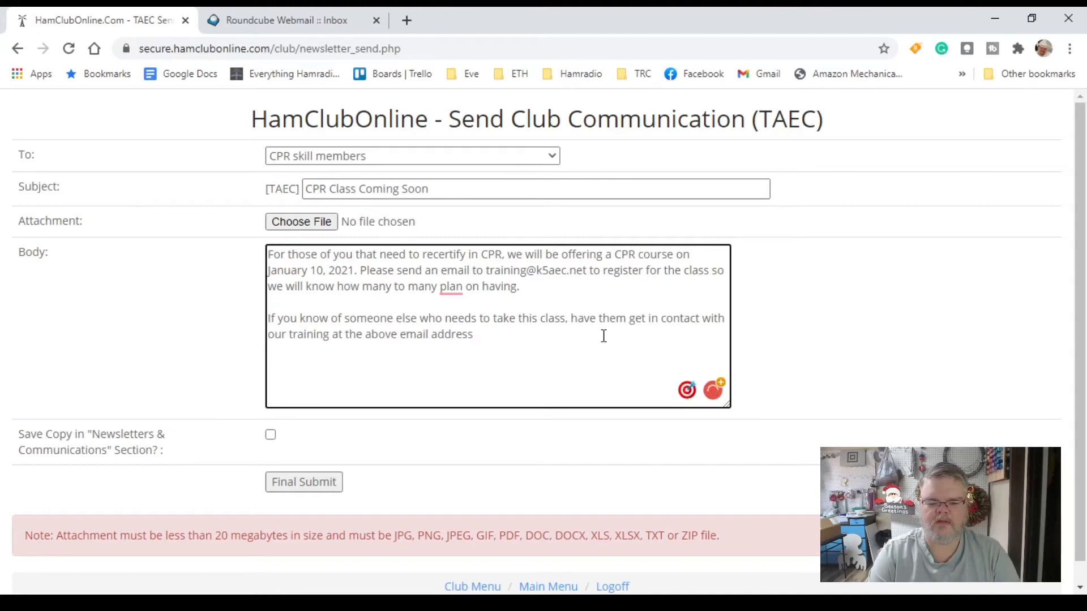
type(" for")
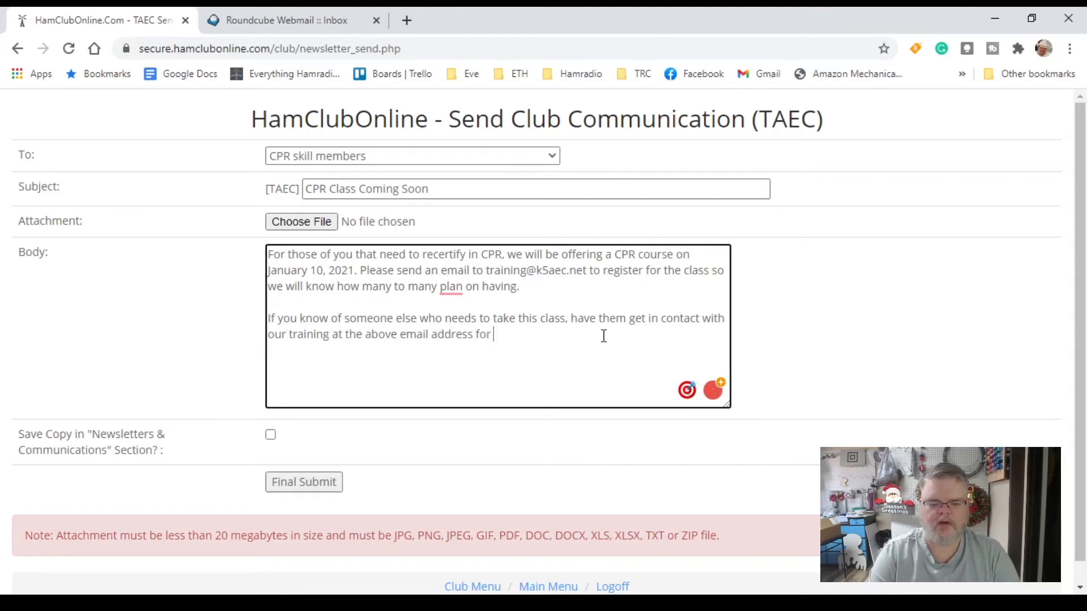
type(" more information.")
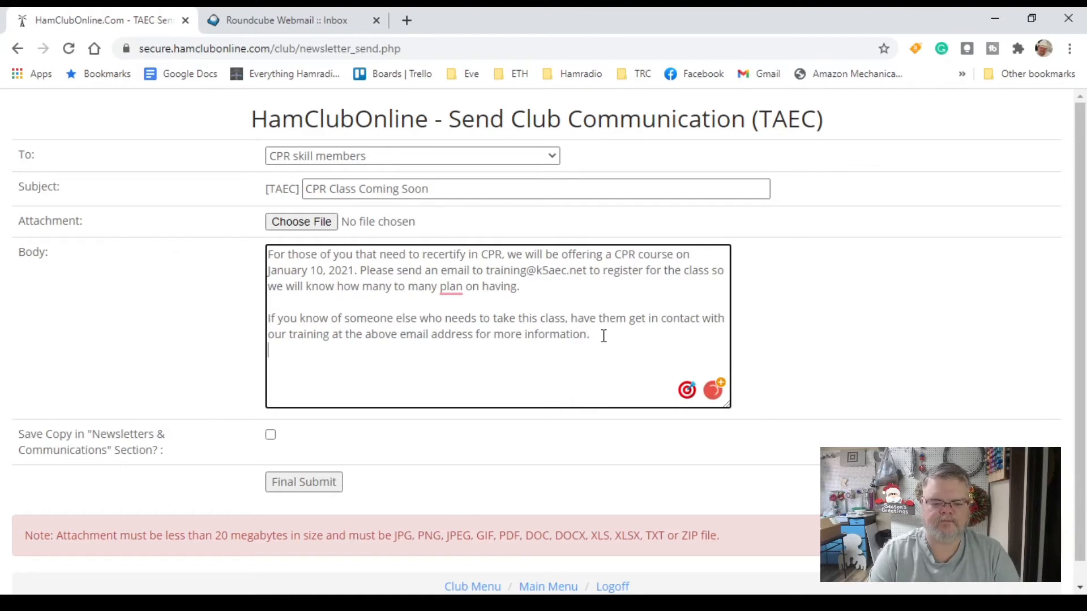
- Add the 'Thank you and 73,' closing and a signature with sender's name, call sign and 'Vice -President, TAEC'
key("Return")
type("Thanks yo")
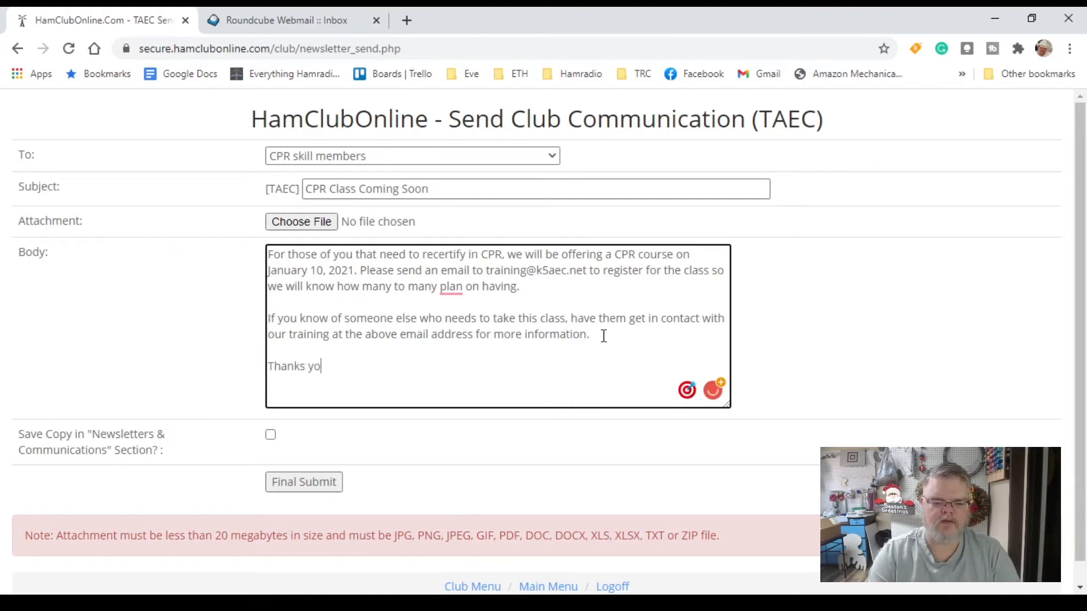
type("u")
key("BackSpace")
key("BackSpace")
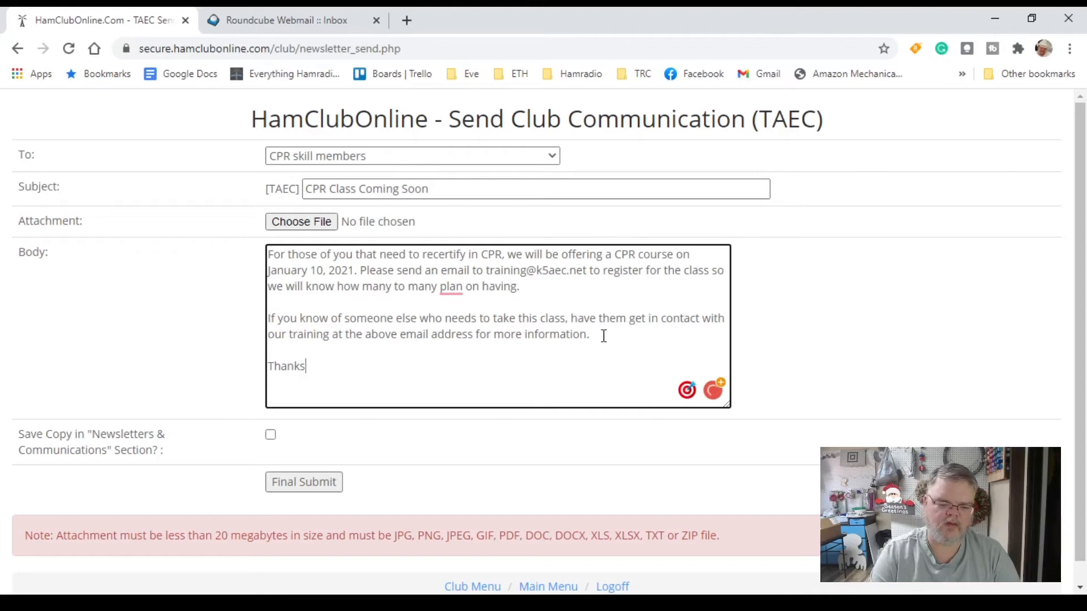
type("you and 7")
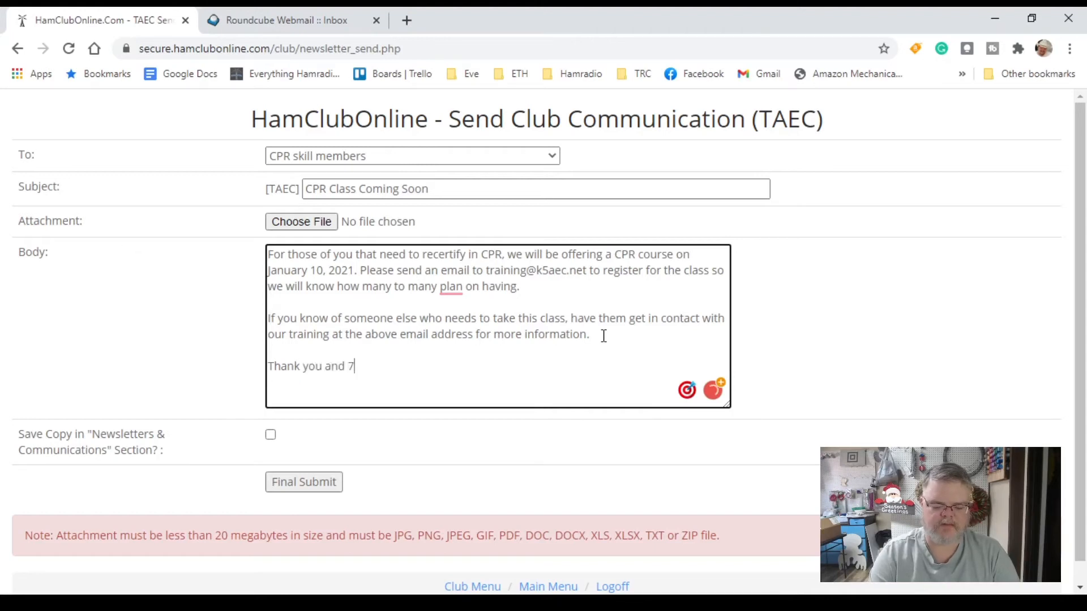
type("3,")
key("Return")
key("Return")
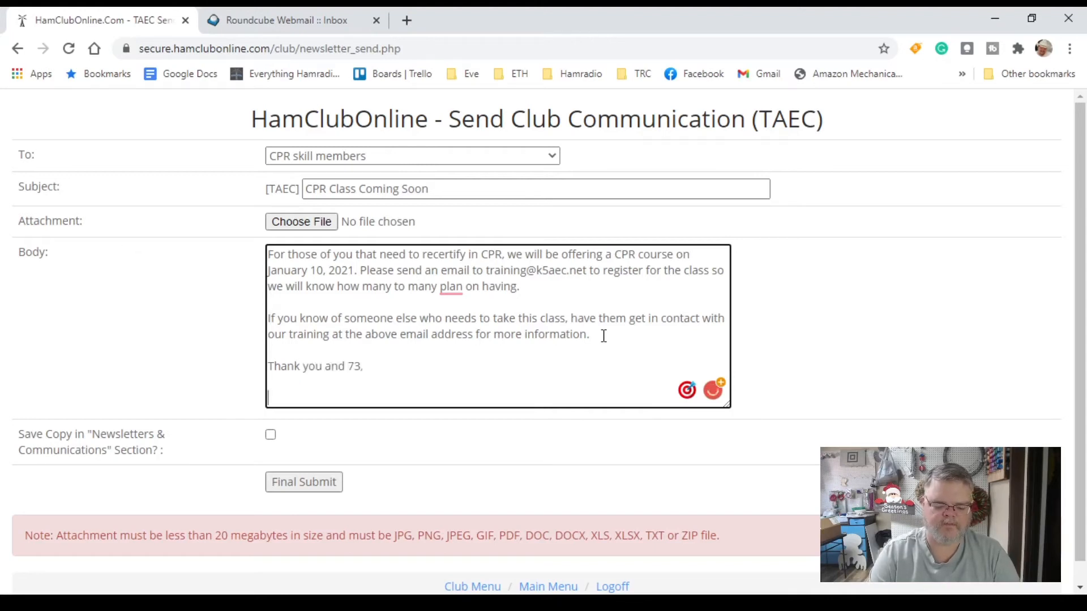
type("Curtis")
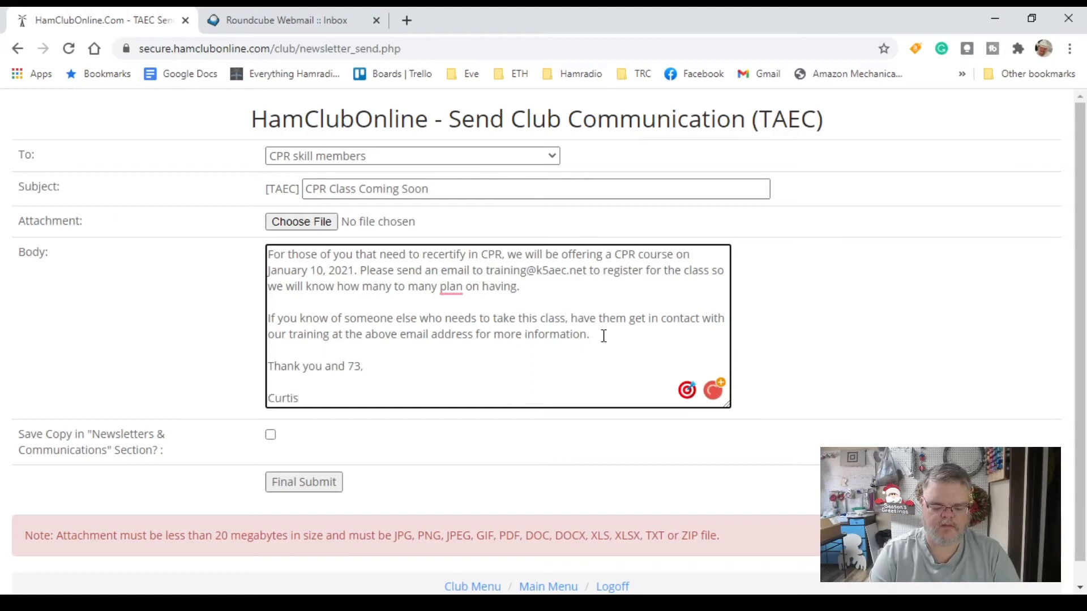
type(", K5CLM")
key("Return")
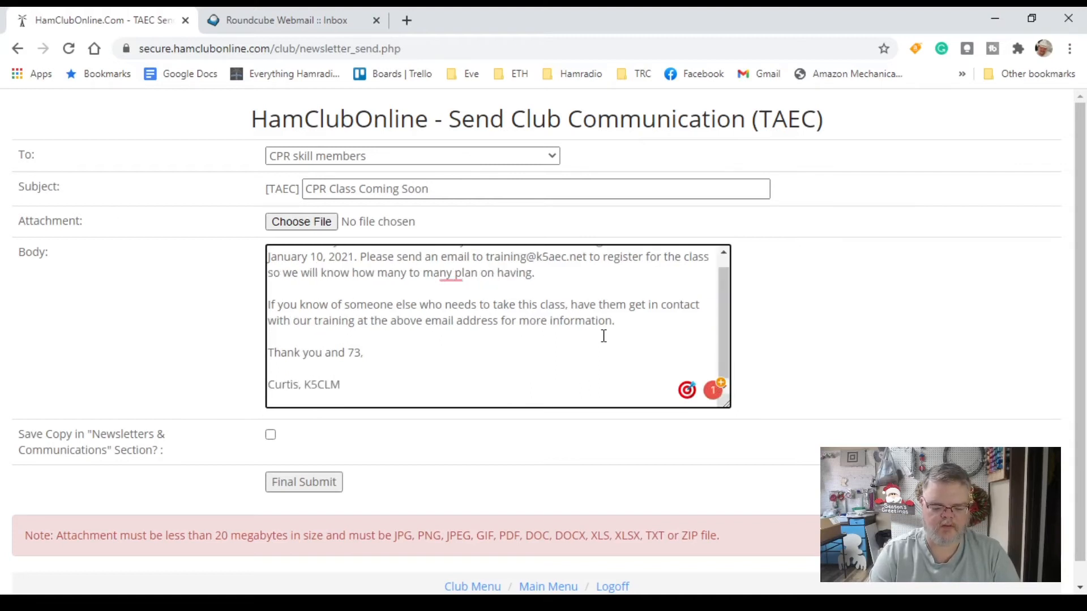
type("Vice")
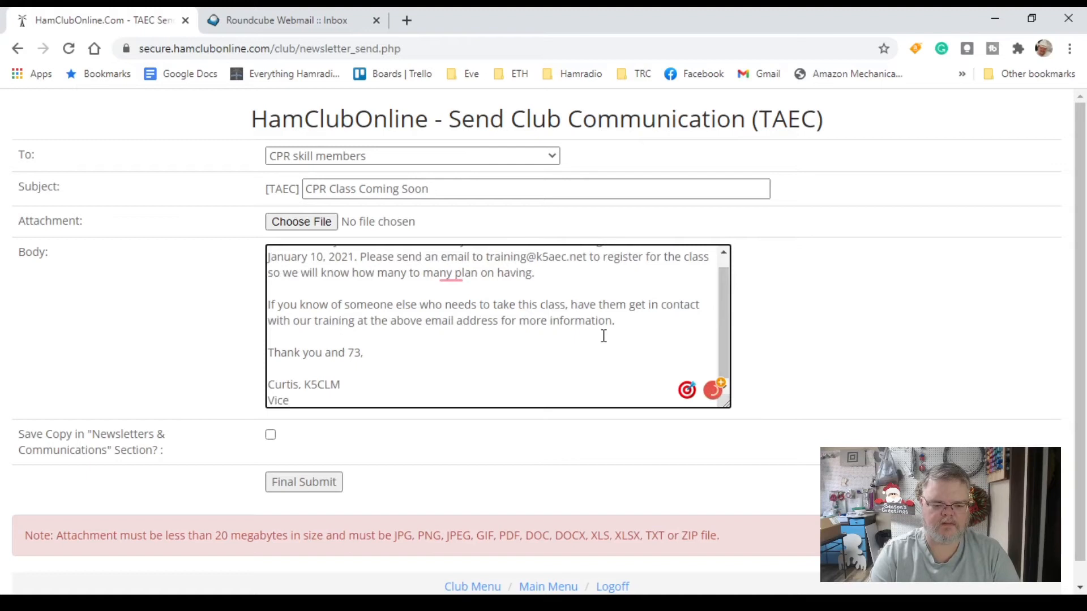
type(" -President, TAEC")
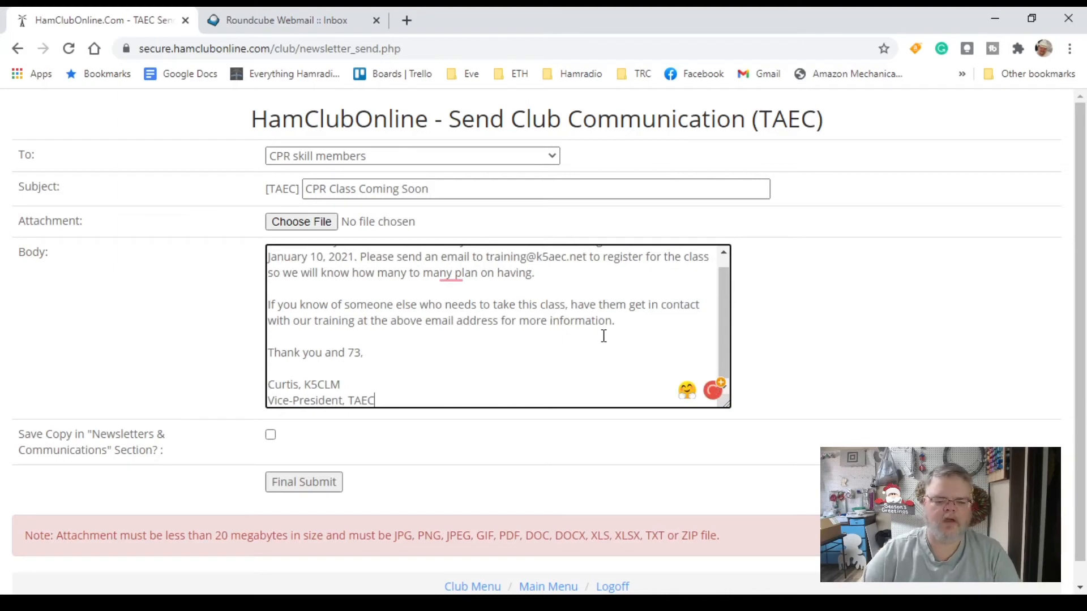
- Accept the grammar suggestion correcting 'plan' to 'plans' in the message body
left_click(448, 273)
left_click(457, 318)
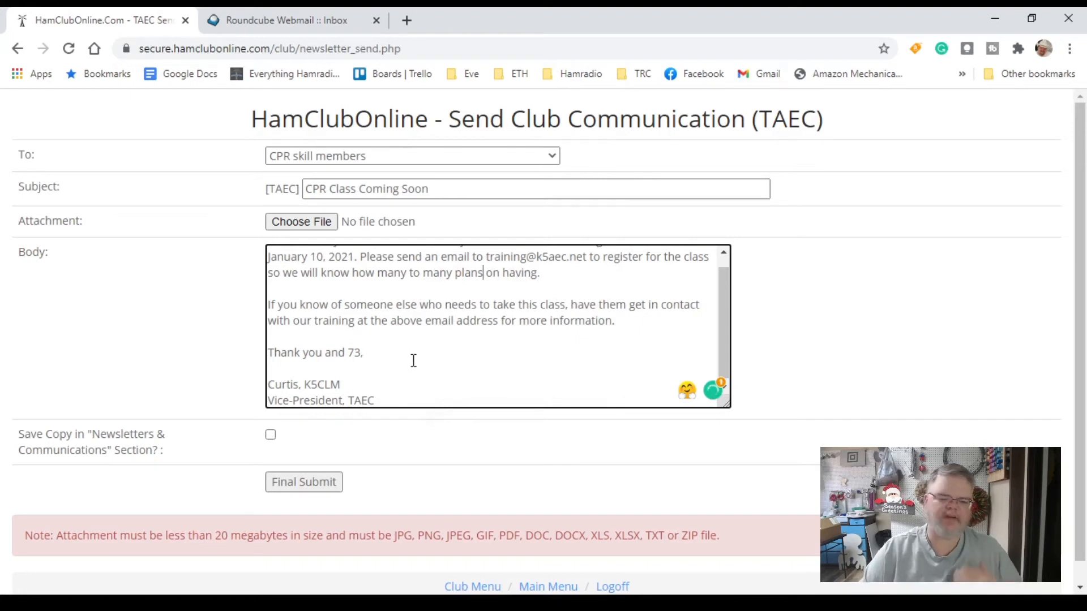
scroll(413, 361, "up", 1)
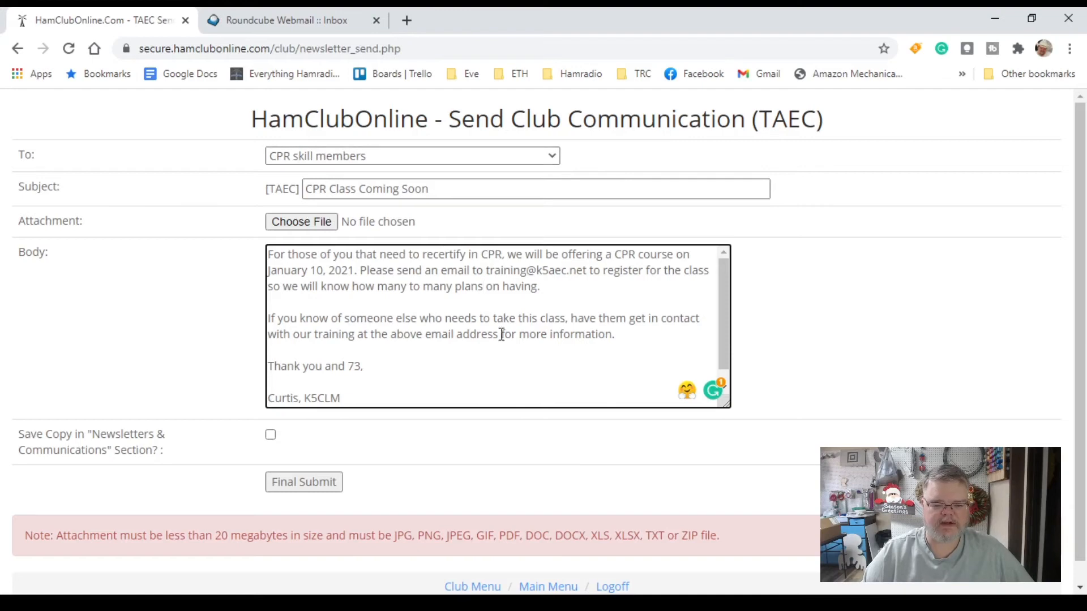
- Change the recipients from CPR skill members to '(All active club members)'
left_click(552, 156)
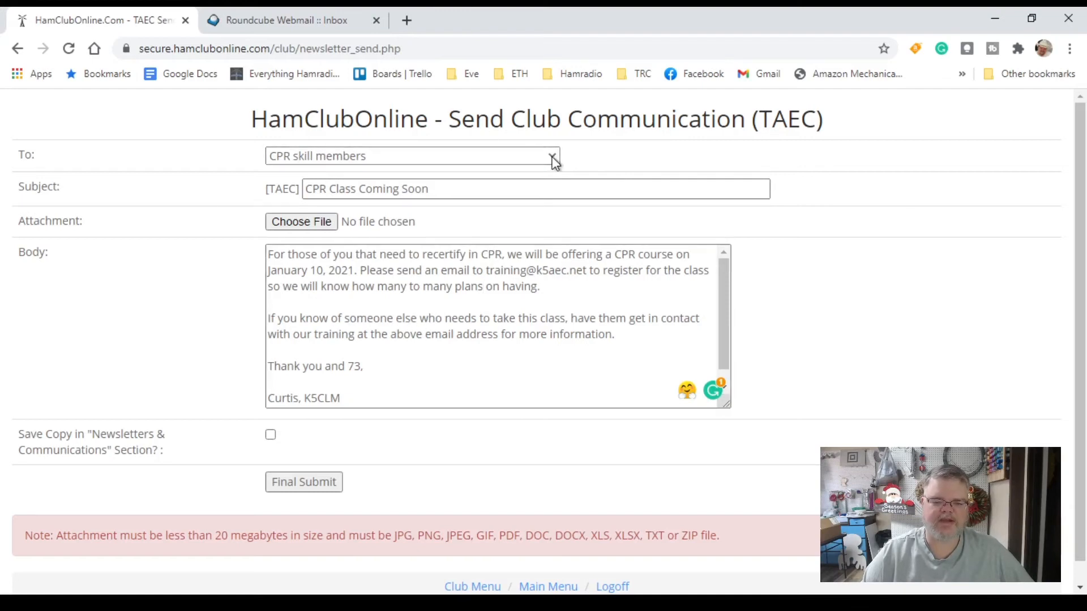
left_click(492, 179)
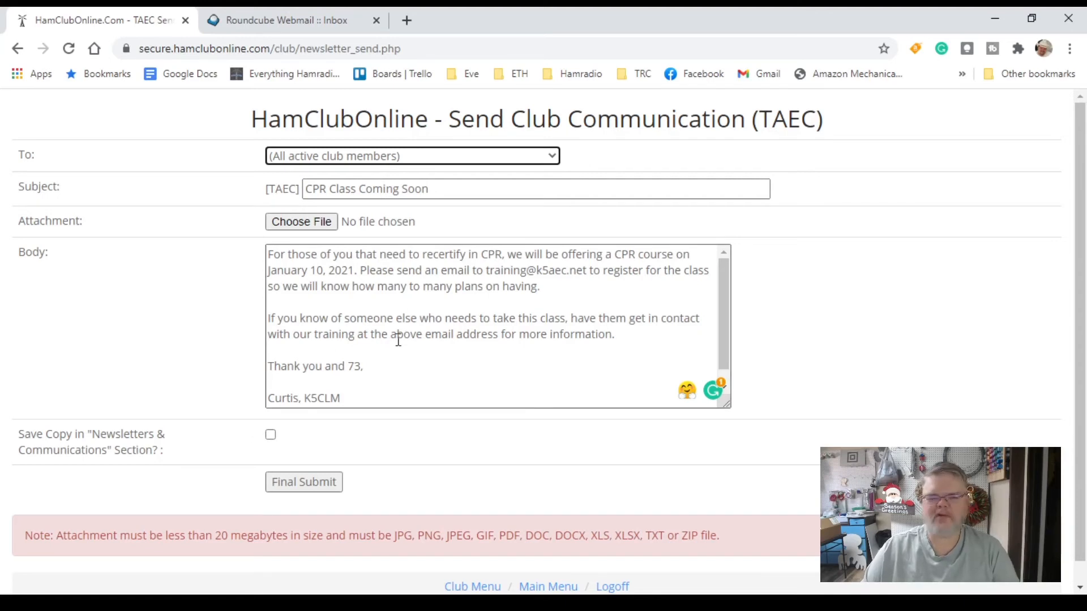
- Enable 'Save Copy in Newsletters & Communications' and final-submit the CPR announcement
left_click(271, 435)
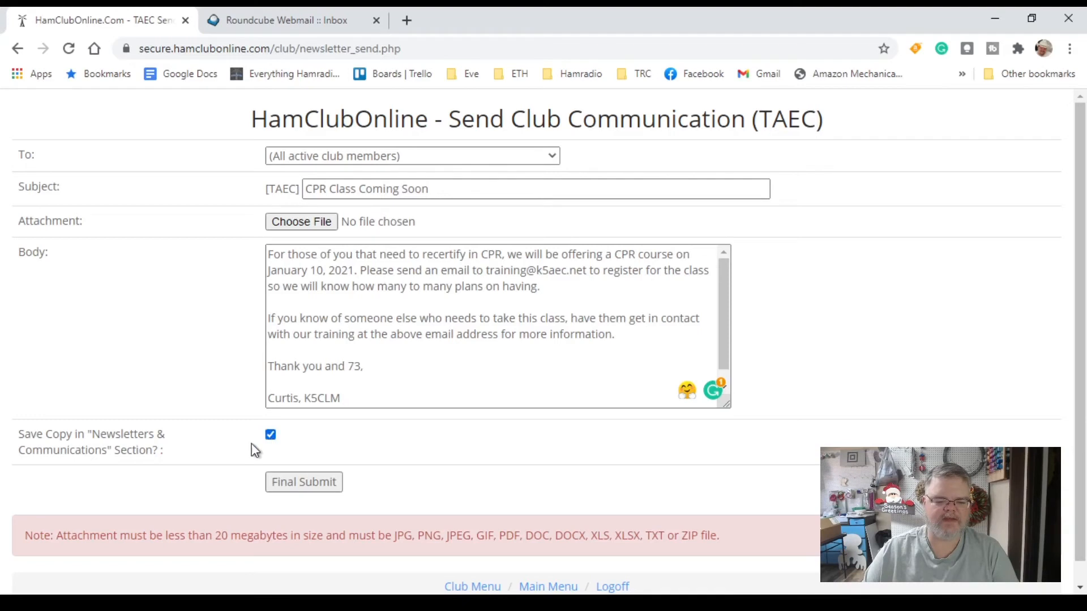
left_click(307, 488)
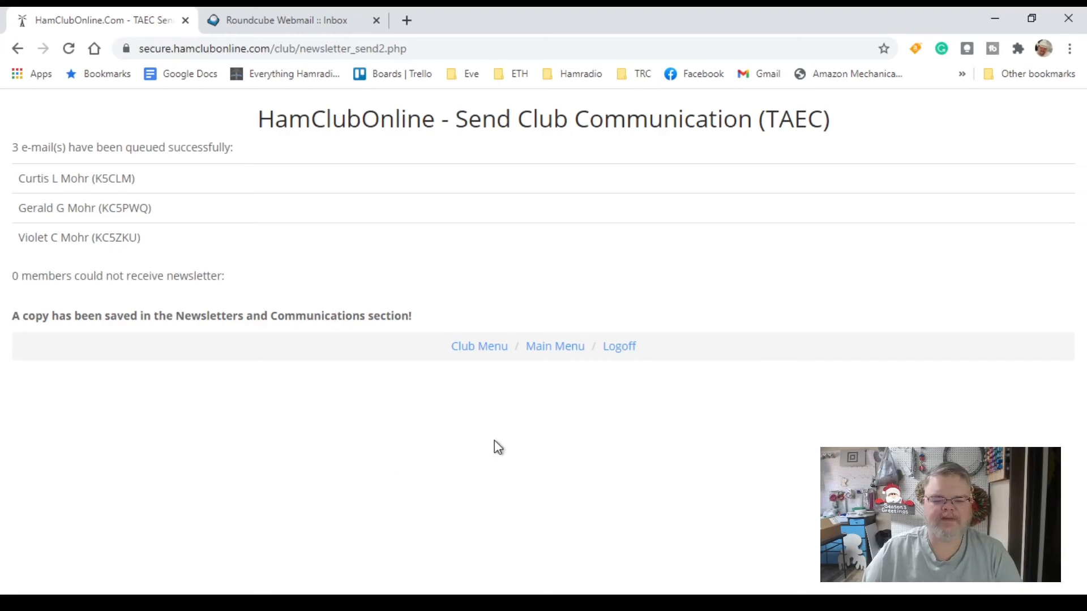
- Go back to the TAEC club home page from the send confirmation via Club Menu
left_click(478, 353)
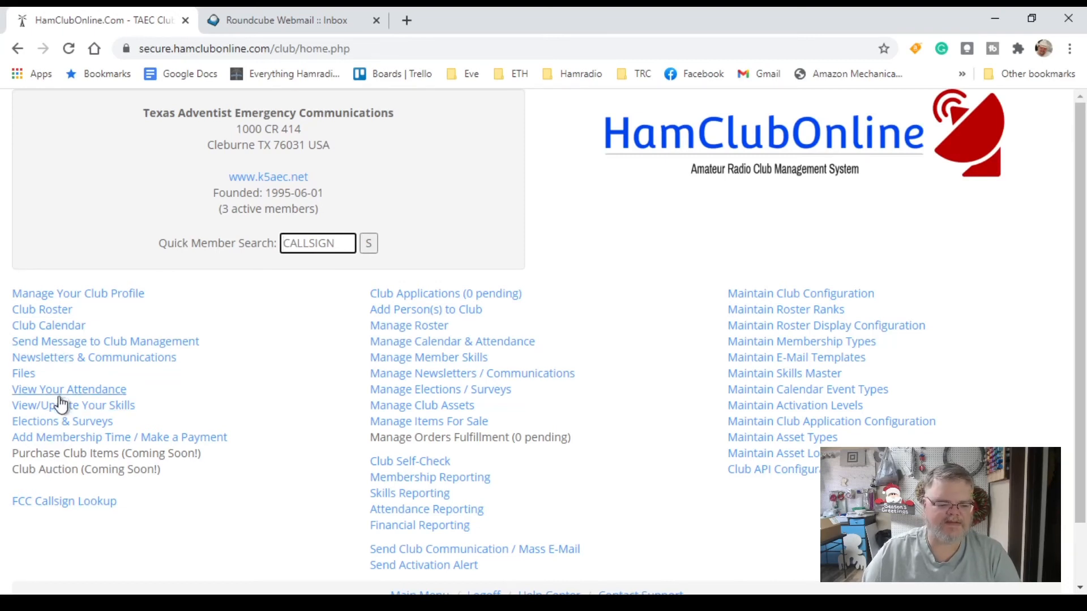
- View the saved '[TAEC] CPR Class Coming Soon' item in the Newsletters & Communications list
left_click(59, 361)
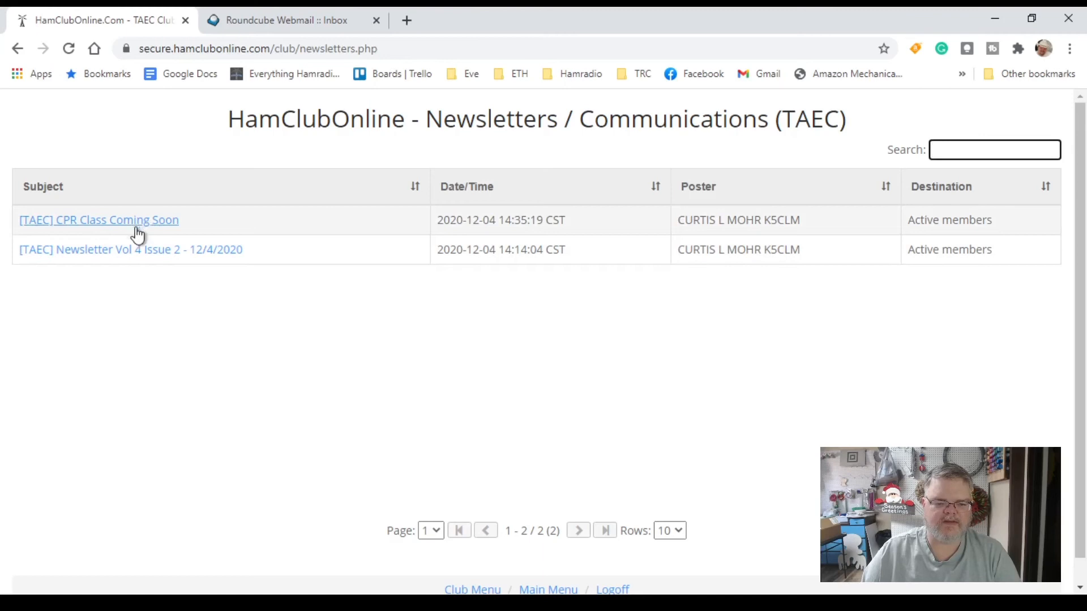
left_click(116, 226)
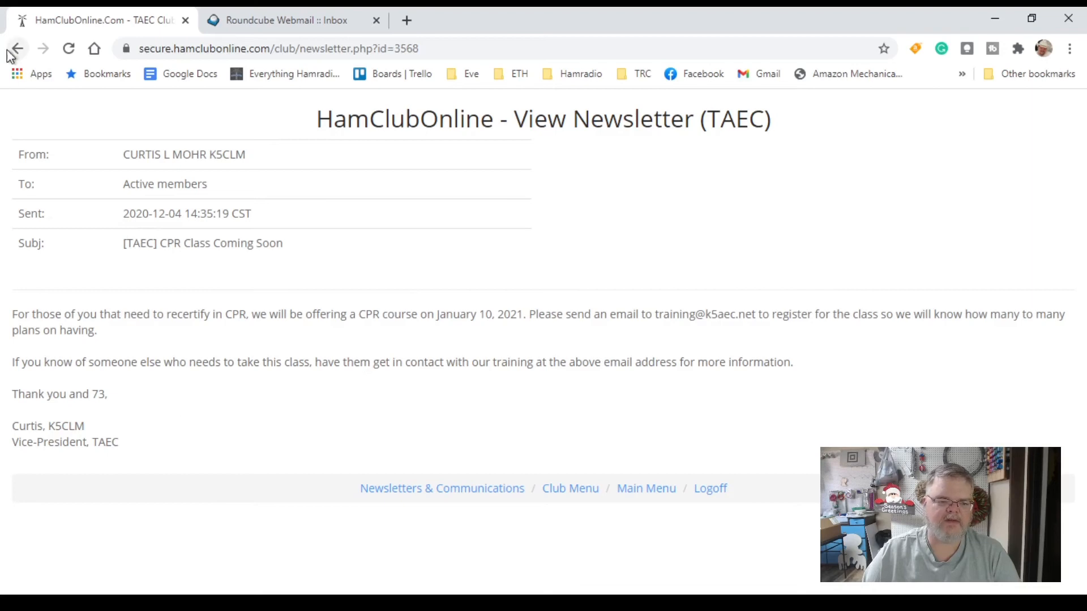
- Refresh the Roundcube inbox and read the CPR Class Coming Soon e-mail, then return to the TAEC club menu
left_click(311, 23)
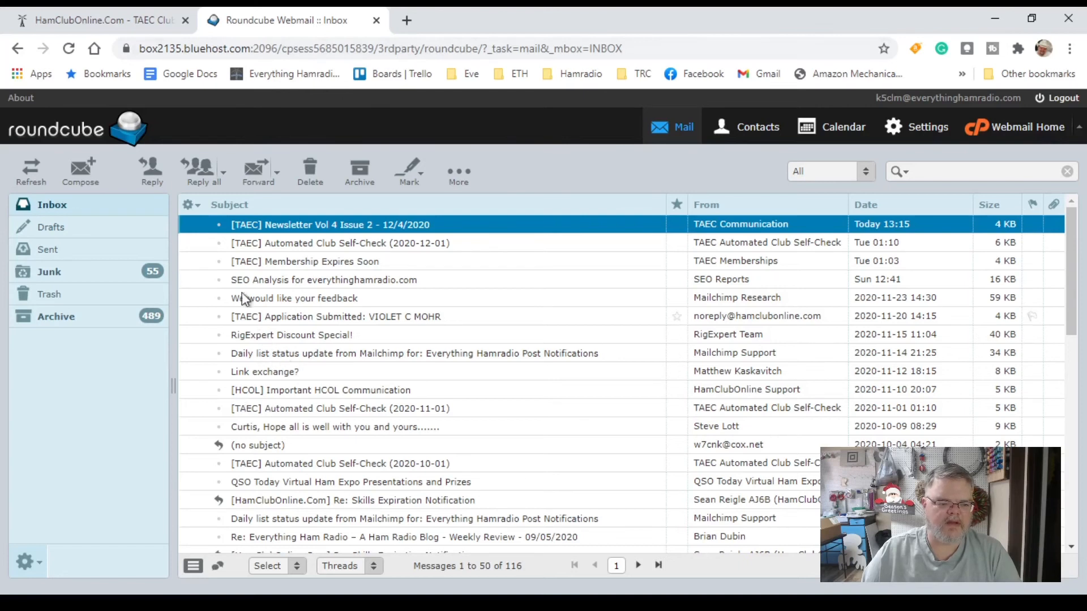
left_click(68, 49)
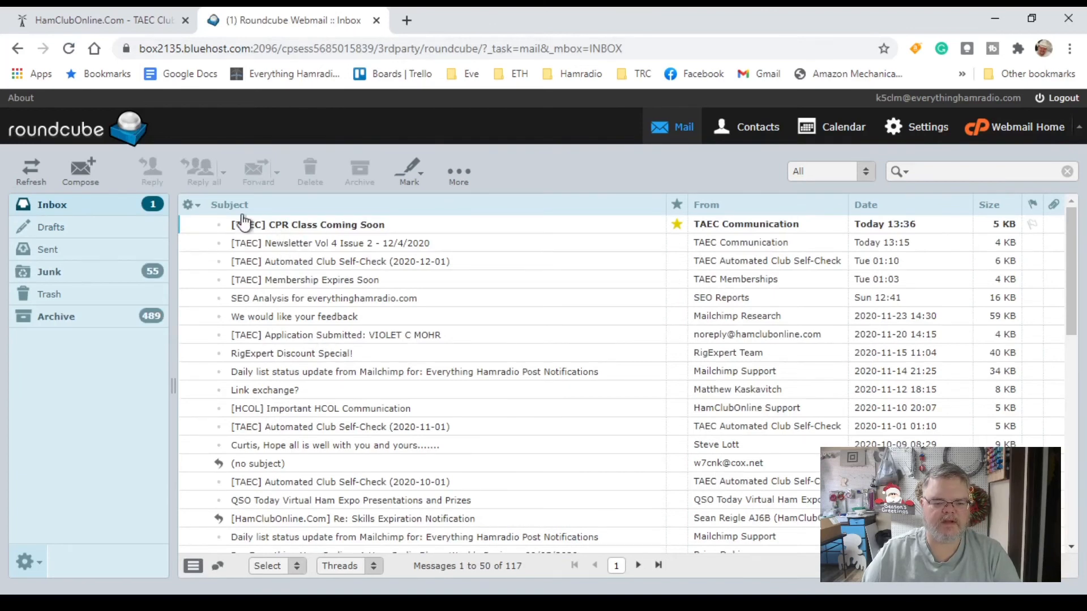
double_click(295, 226)
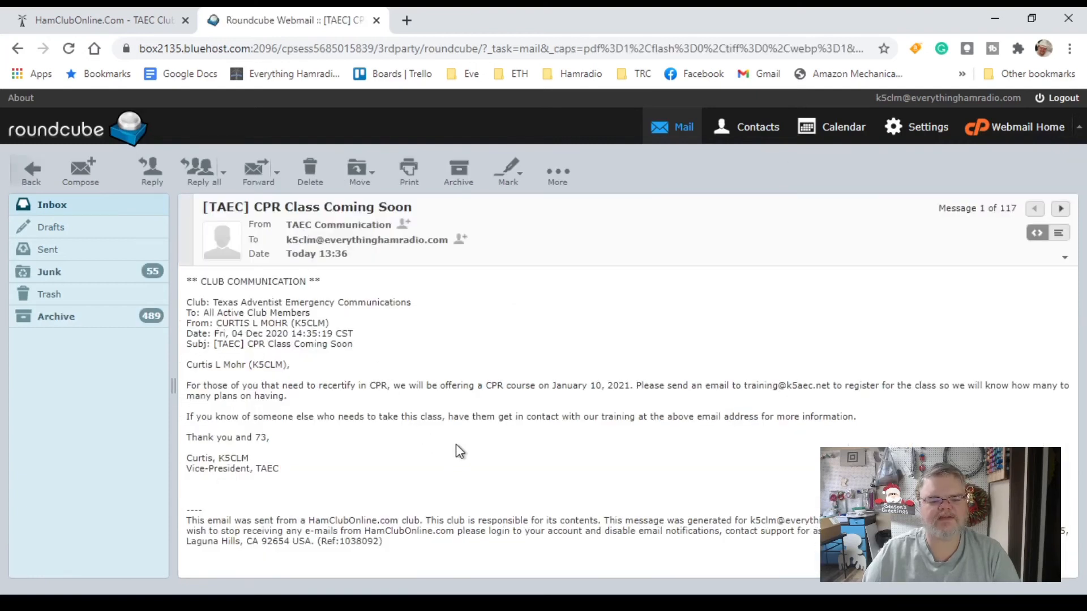
left_click_drag(171, 382, 127, 392)
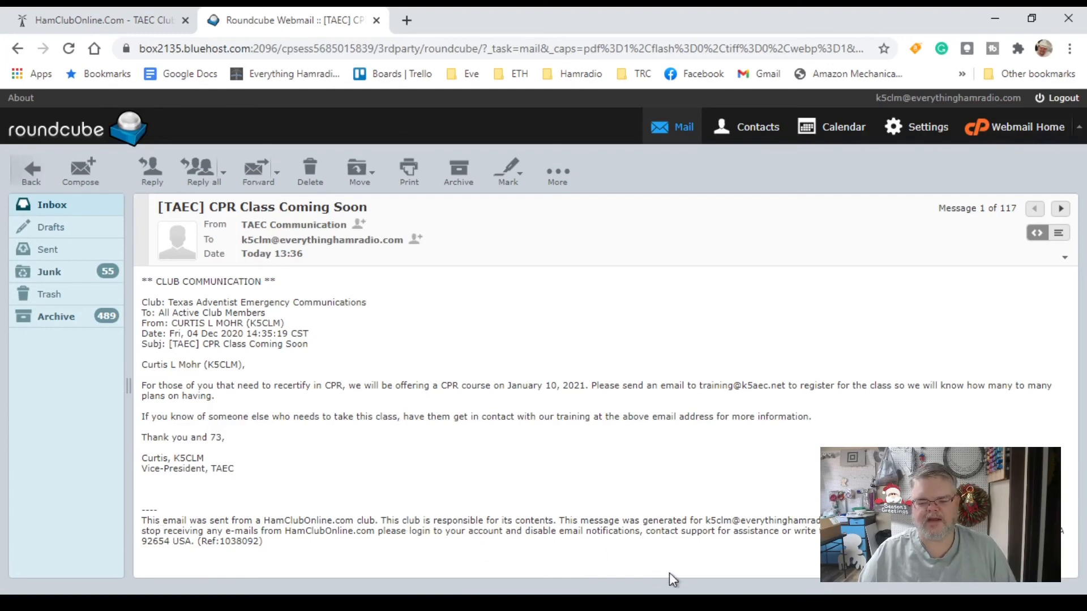
left_click(72, 21)
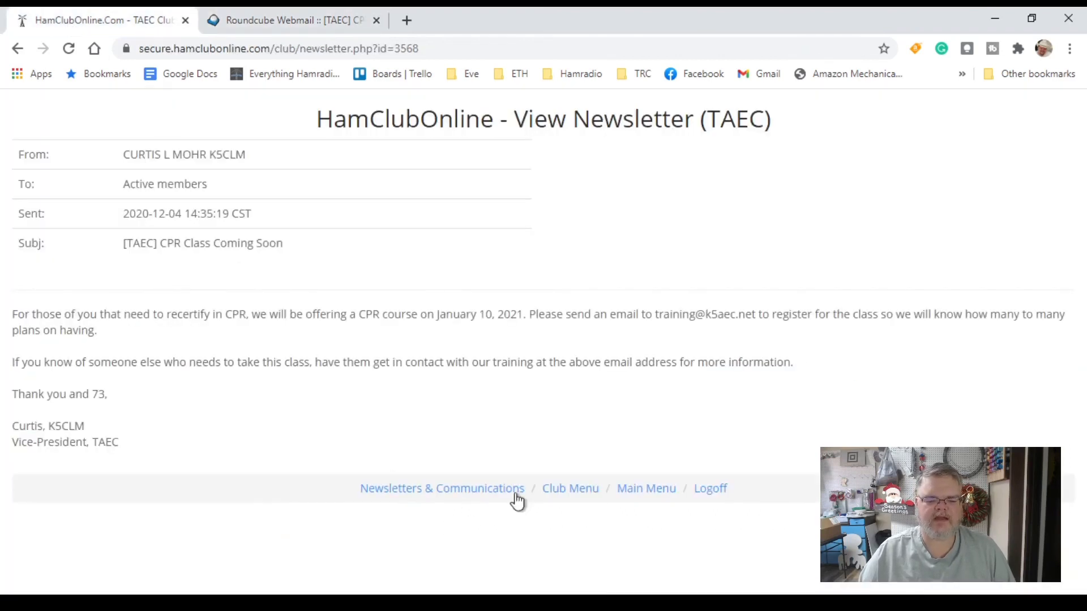
left_click(582, 496)
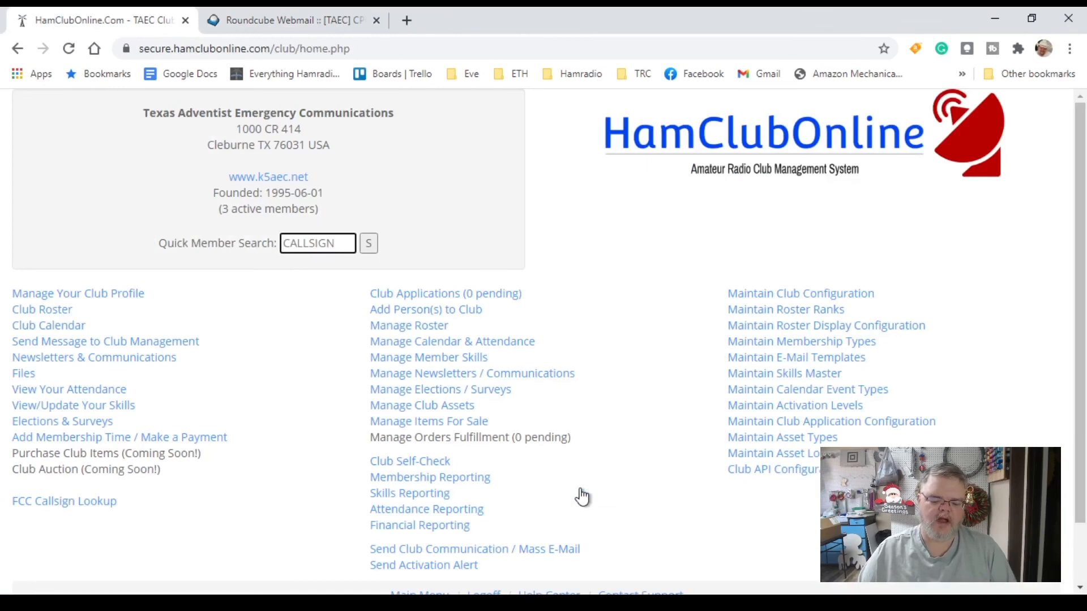